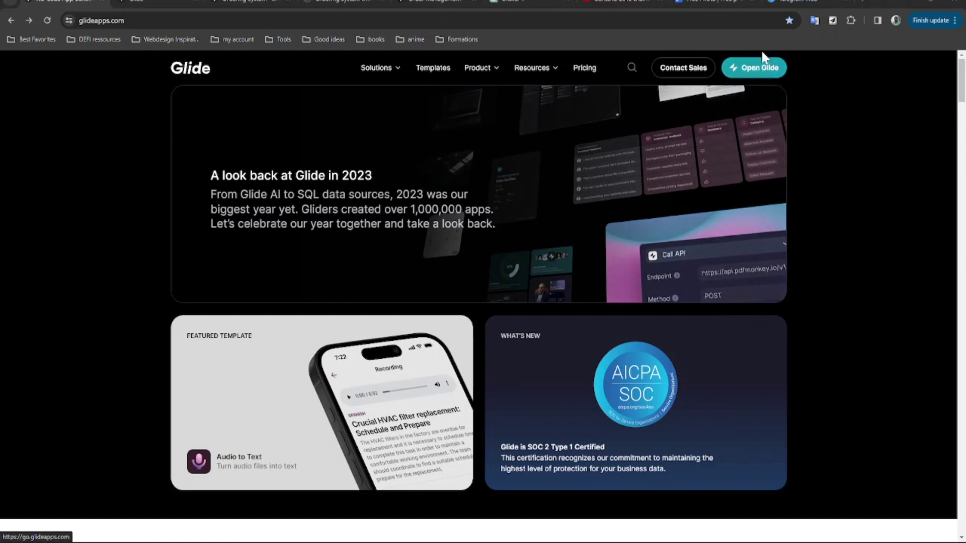
Launch the Glide Apps dashboard in a new tab from glideapps.com.
left_click(759, 73)
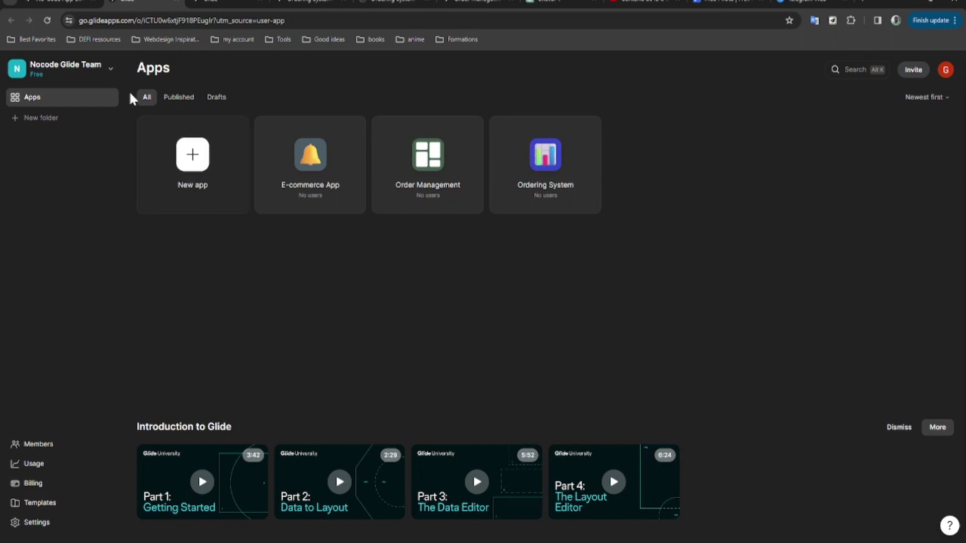
Check the team list, confirm no apps are published, show all apps again, then go to Usage.
left_click(95, 78)
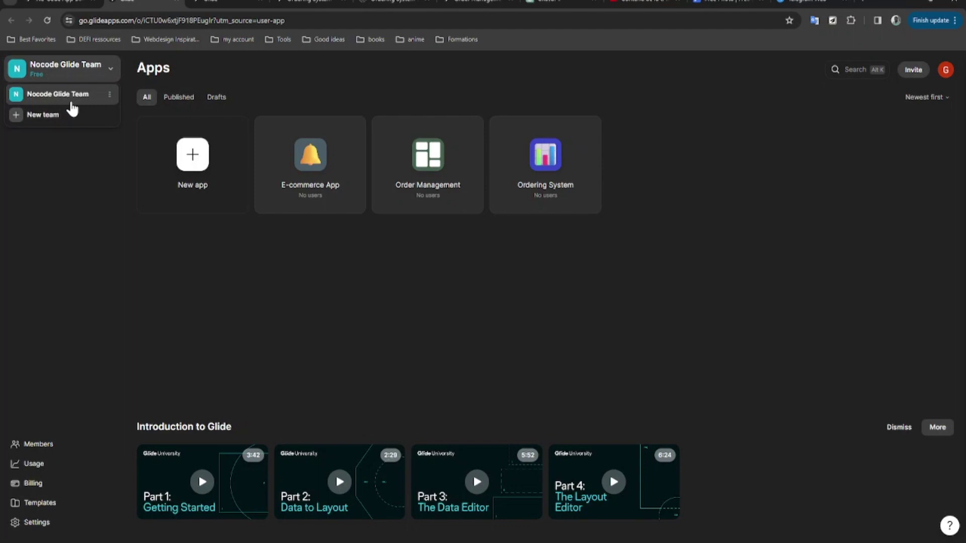
left_click(65, 155)
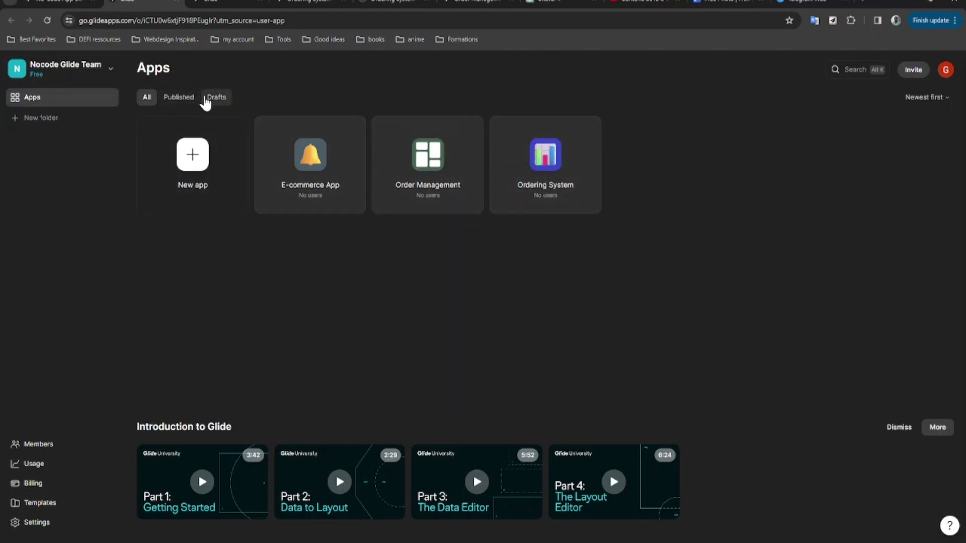
left_click(184, 101)
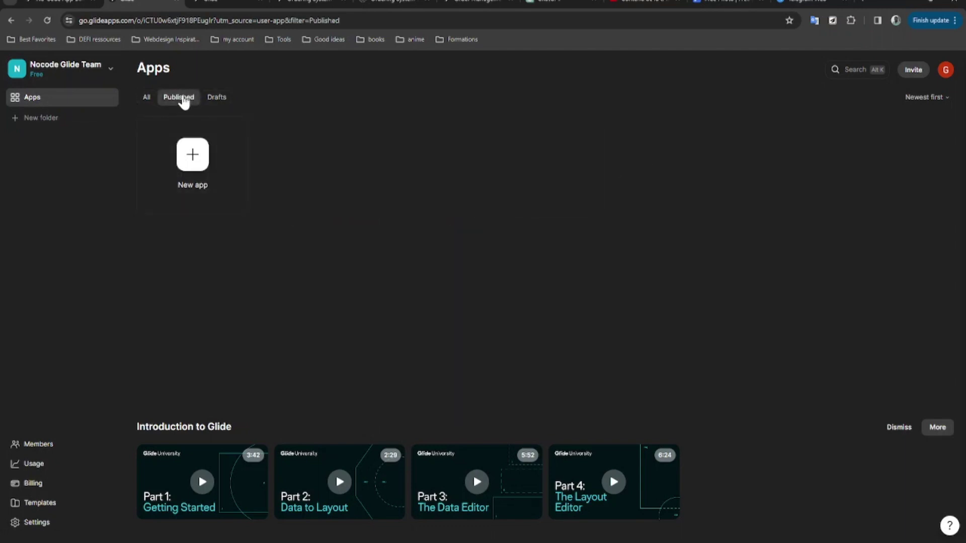
left_click(147, 100)
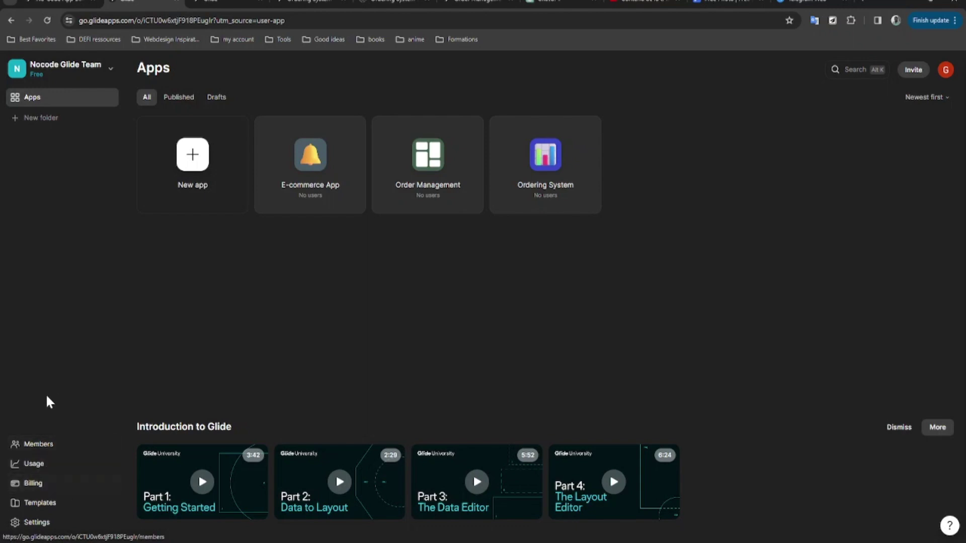
left_click(47, 465)
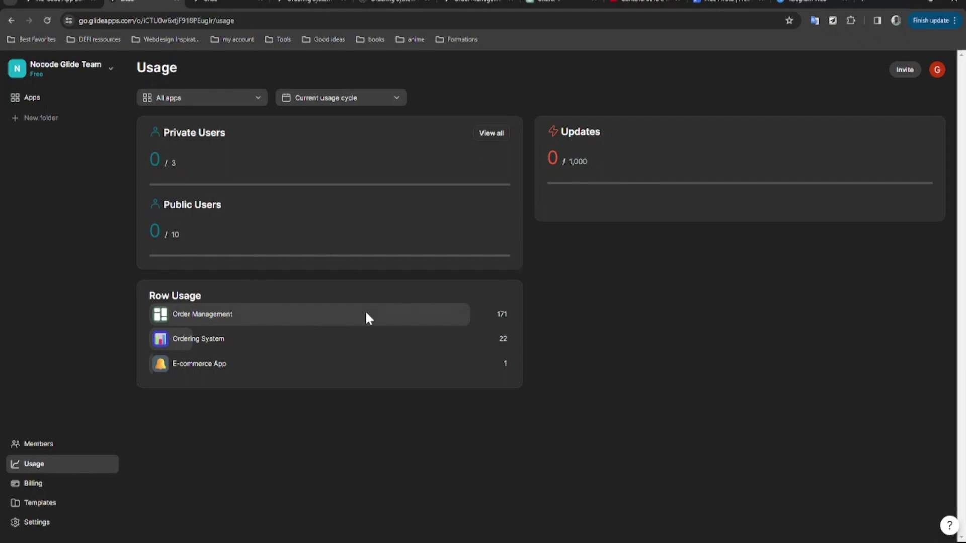
Open the Billing page showing the Free plan, 1/2 editors and 0/3 published apps.
left_click(56, 485)
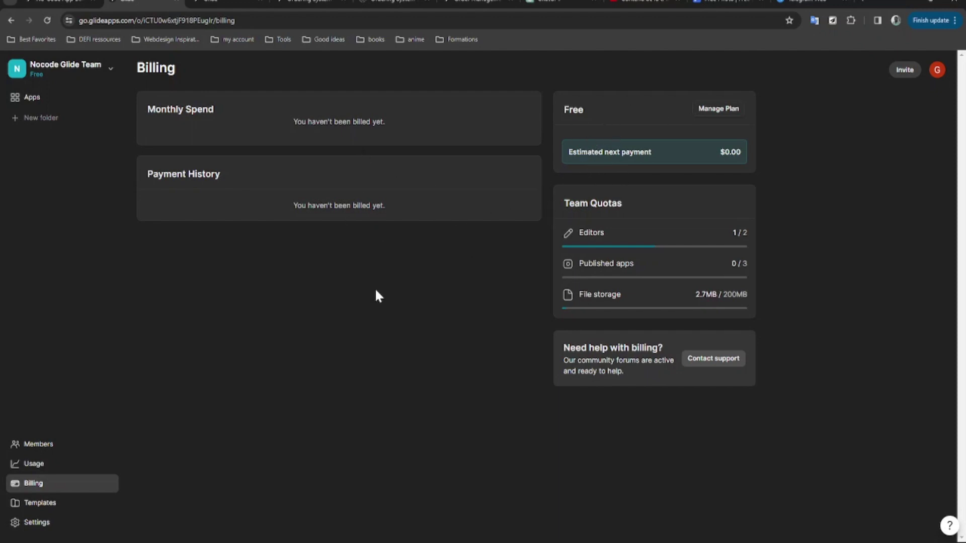
Open Templates, showing Field Sales, Inventory Management and Applicant Tracker suggestions.
left_click(67, 504)
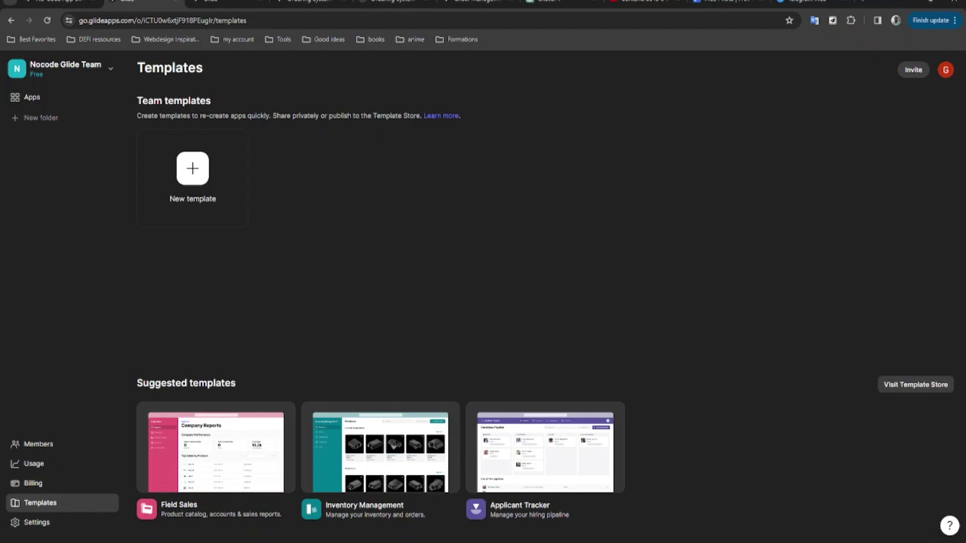
Set the team's default primary color to orange in Settings, then return to Apps.
left_click(63, 523)
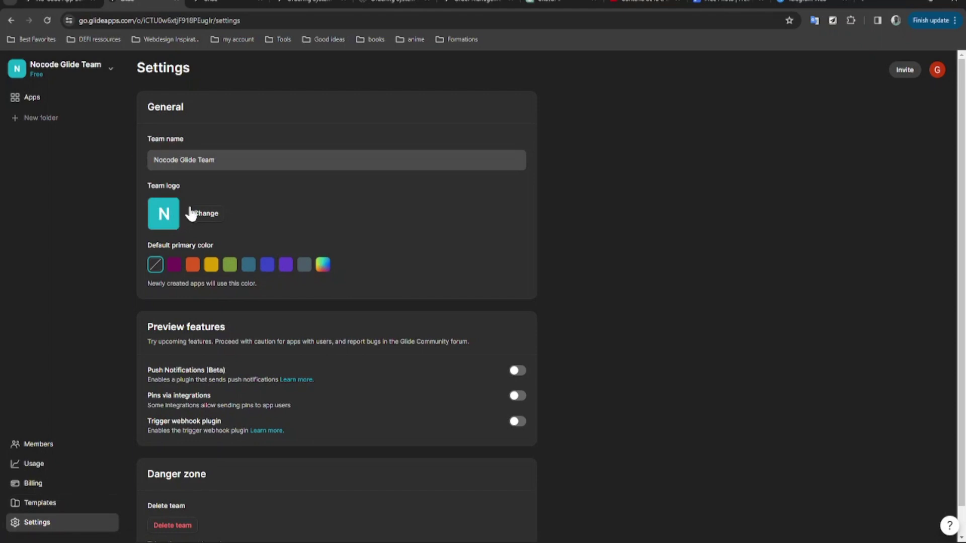
left_click(193, 265)
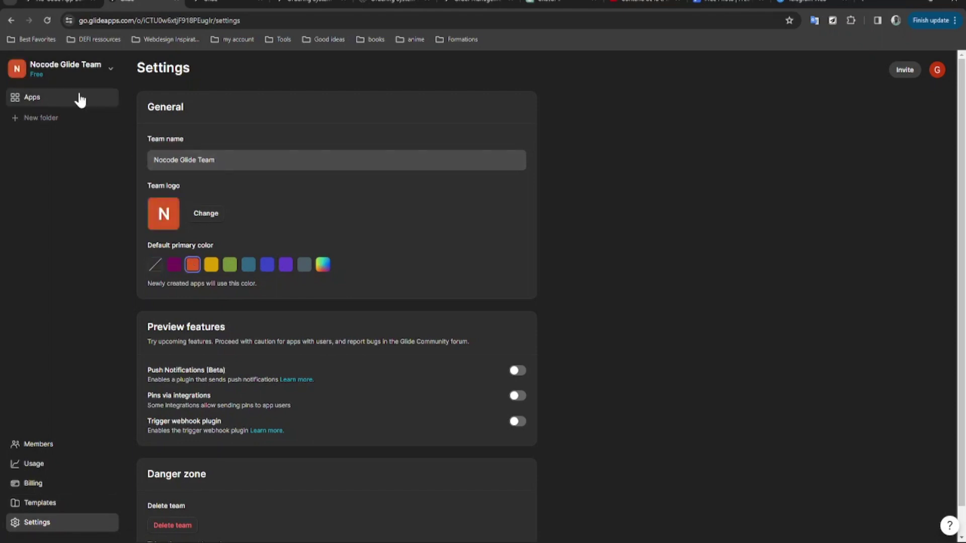
scroll(227, 280, "down", 1)
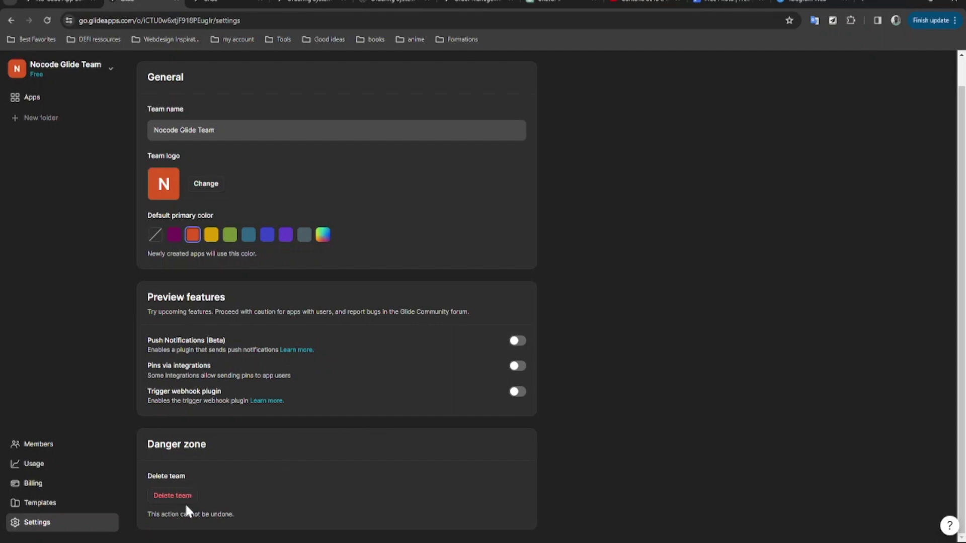
left_click(64, 103)
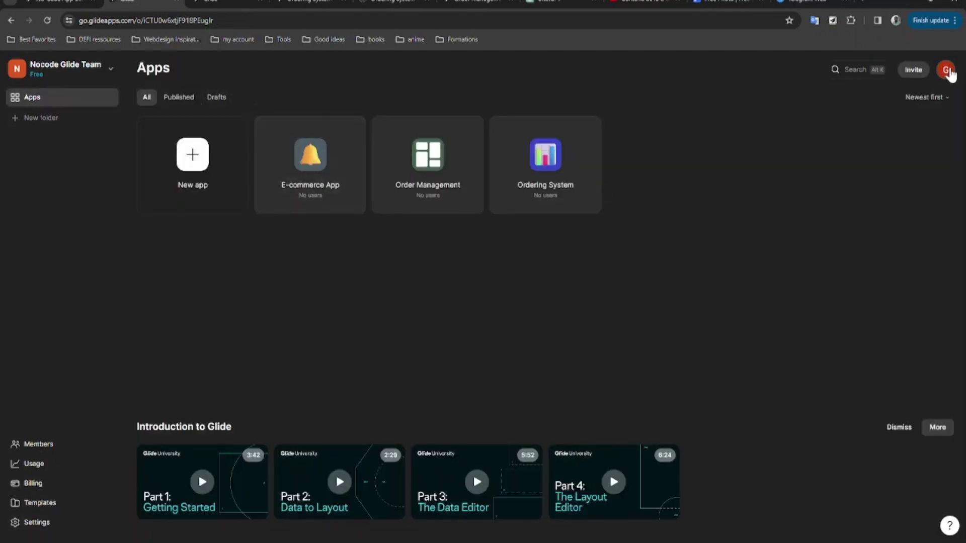
left_click(946, 71)
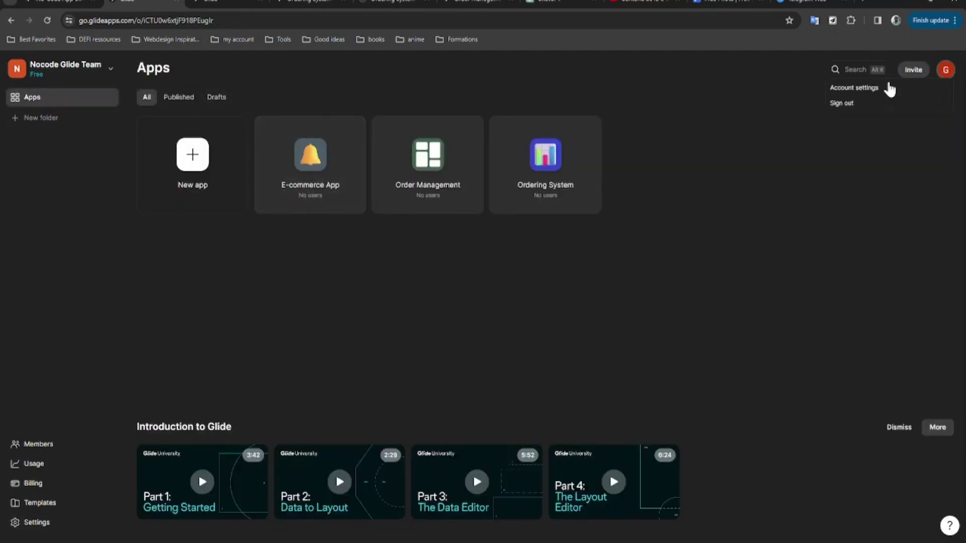
left_click(879, 90)
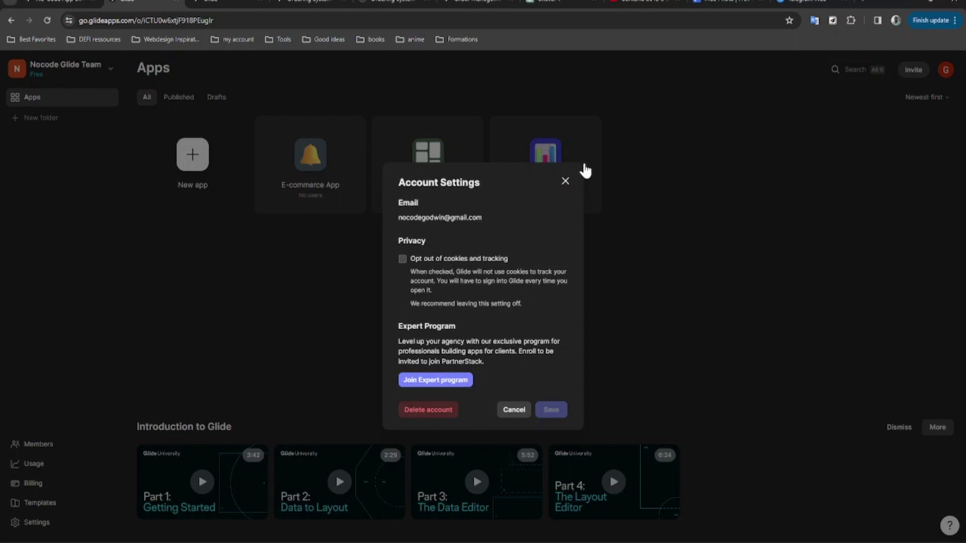
left_click(565, 181)
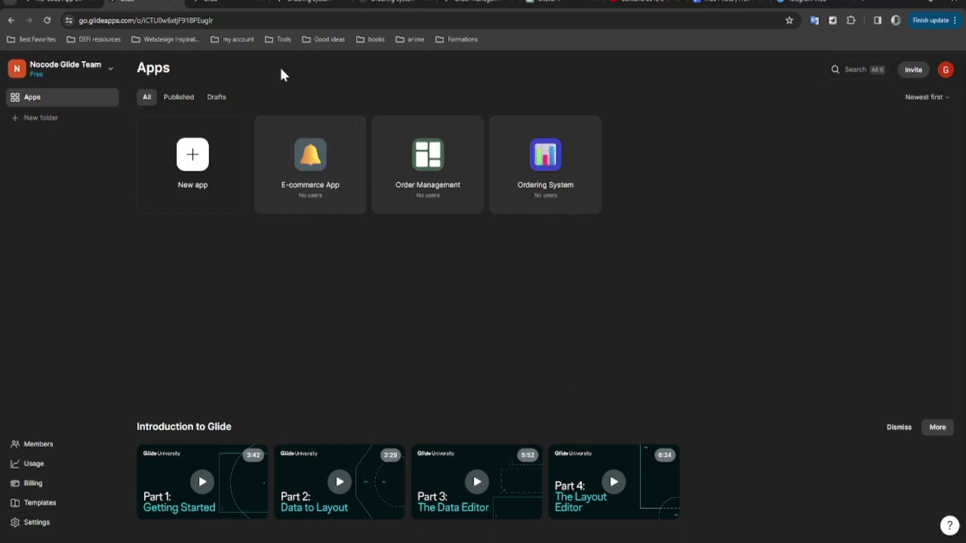
Cancel the new-app dialog and open Ordering System in the Layout editor.
left_click(193, 166)
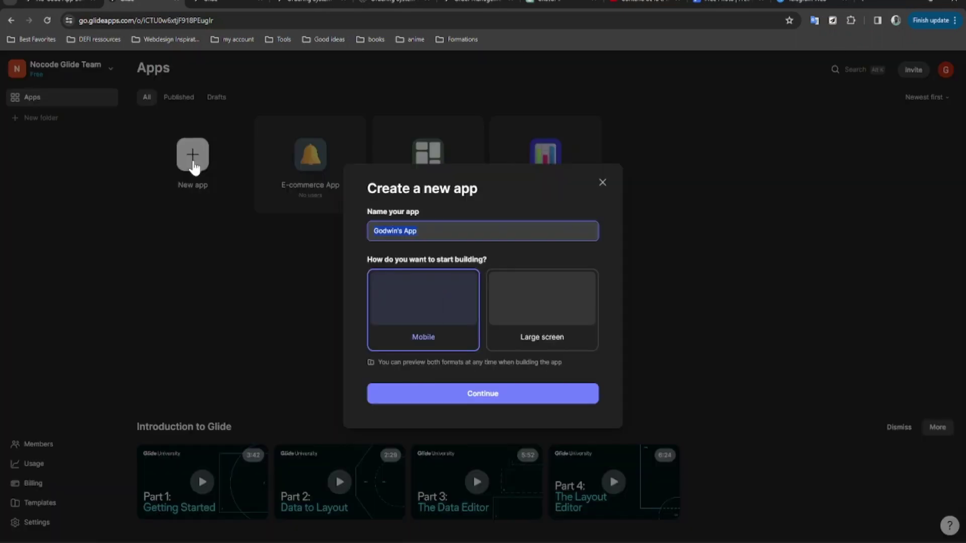
left_click(600, 183)
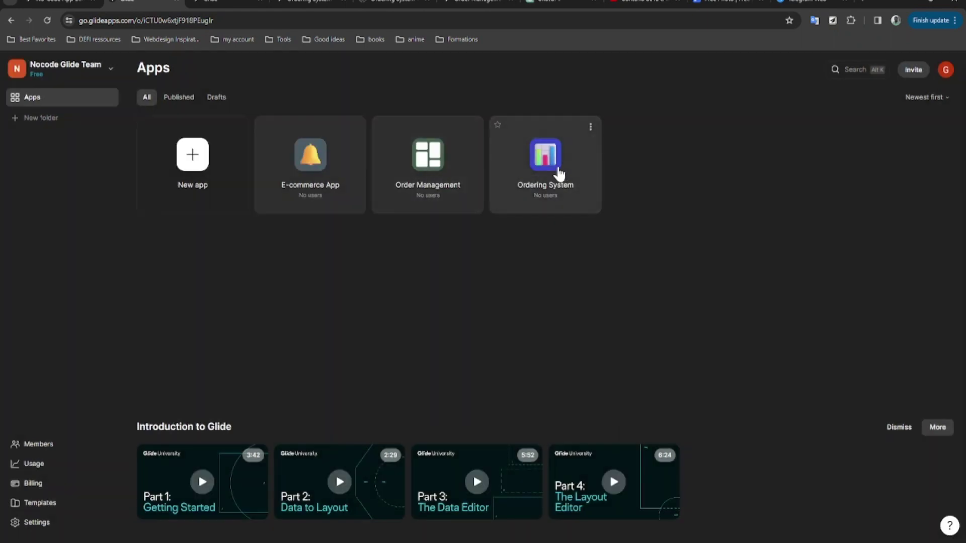
left_click(546, 159)
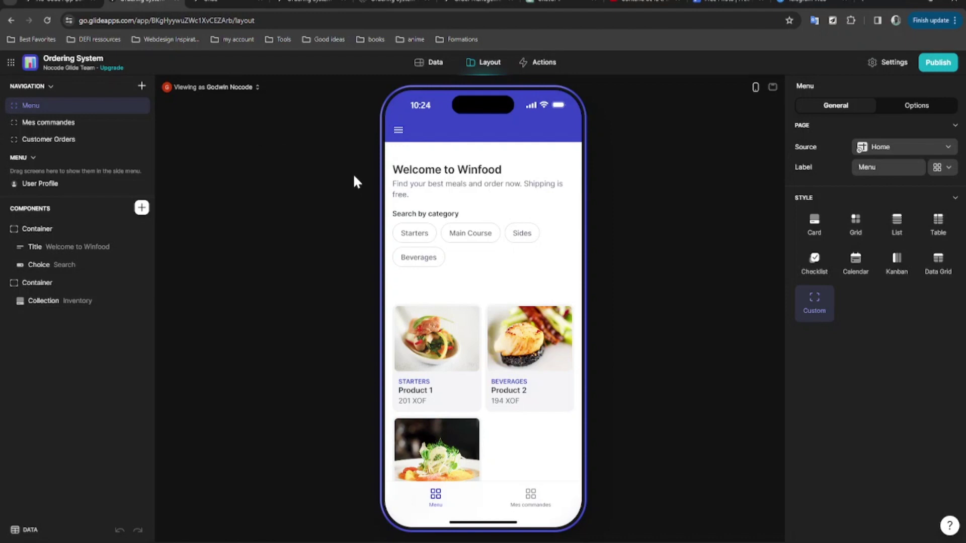
scroll(479, 243, "down", 2)
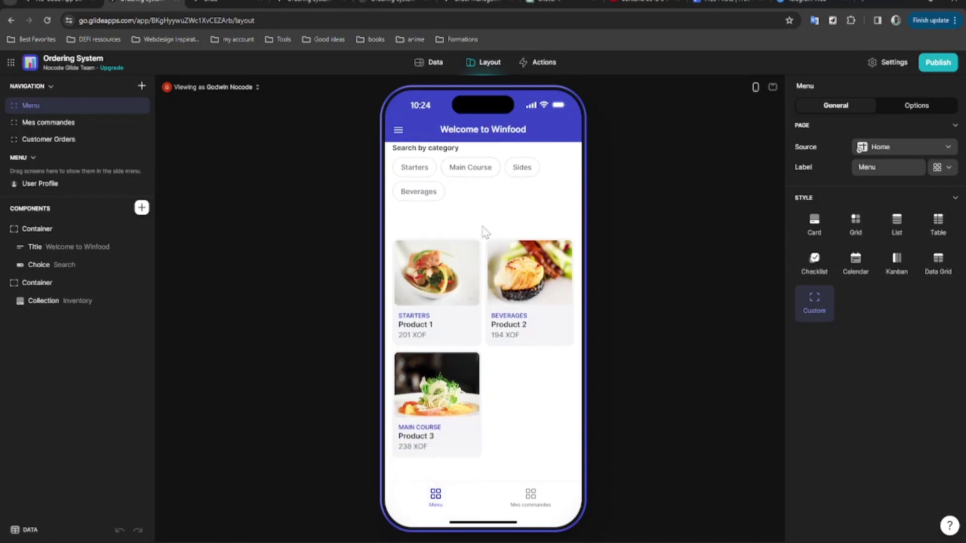
scroll(498, 249, "up", 2)
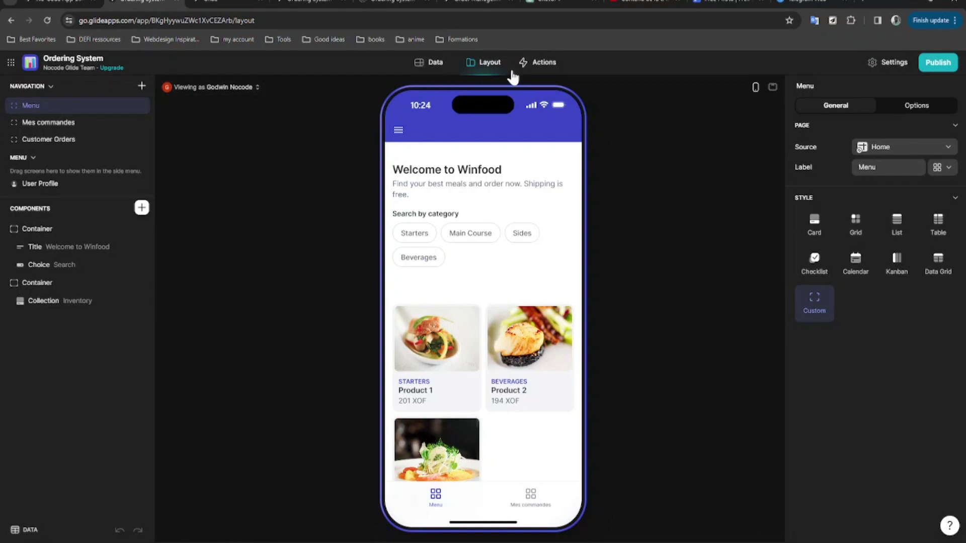
left_click(433, 66)
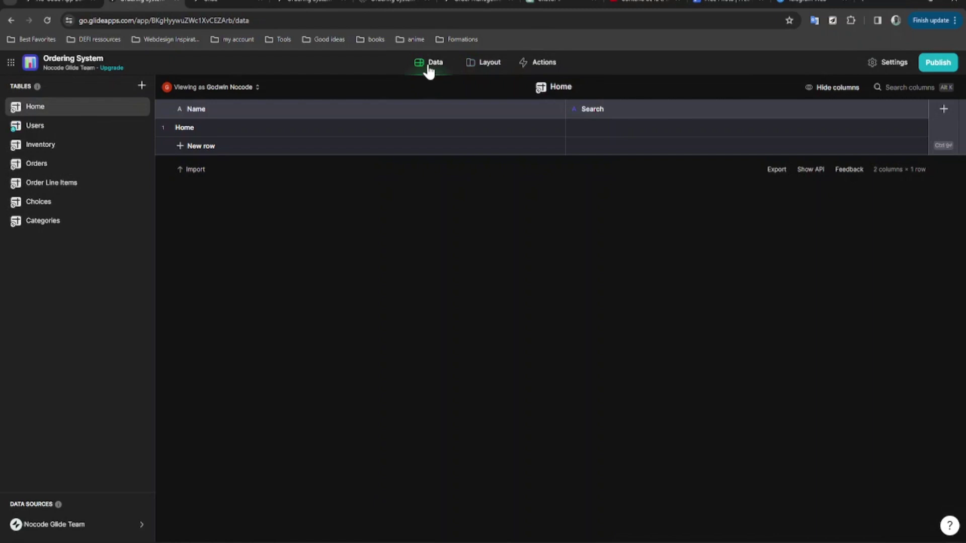
left_click(70, 132)
left_click(70, 149)
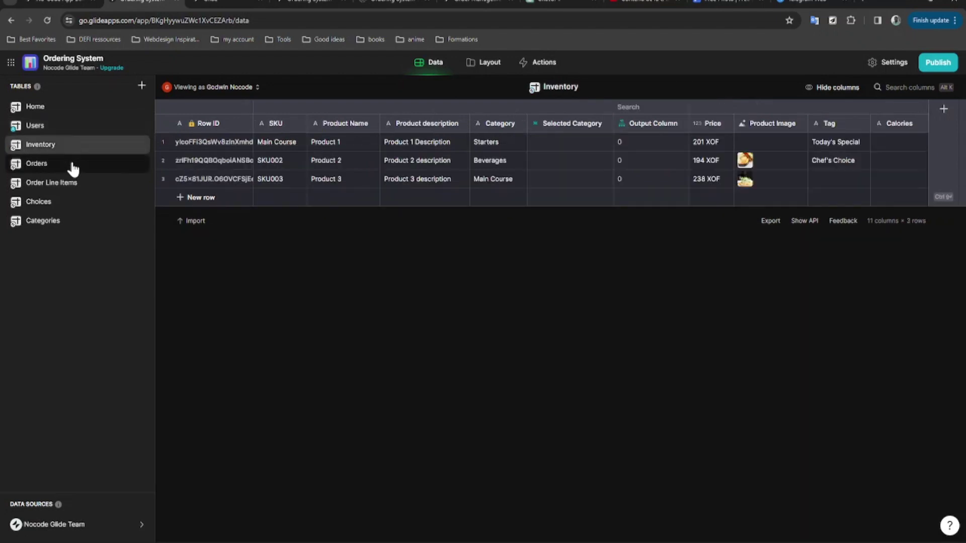
left_click(74, 169)
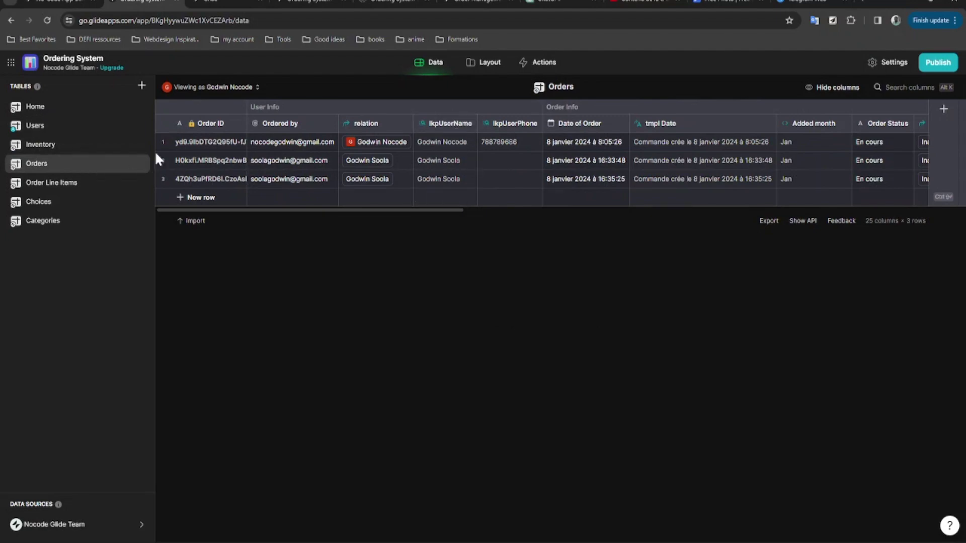
left_click(76, 184)
left_click(77, 202)
left_click(75, 162)
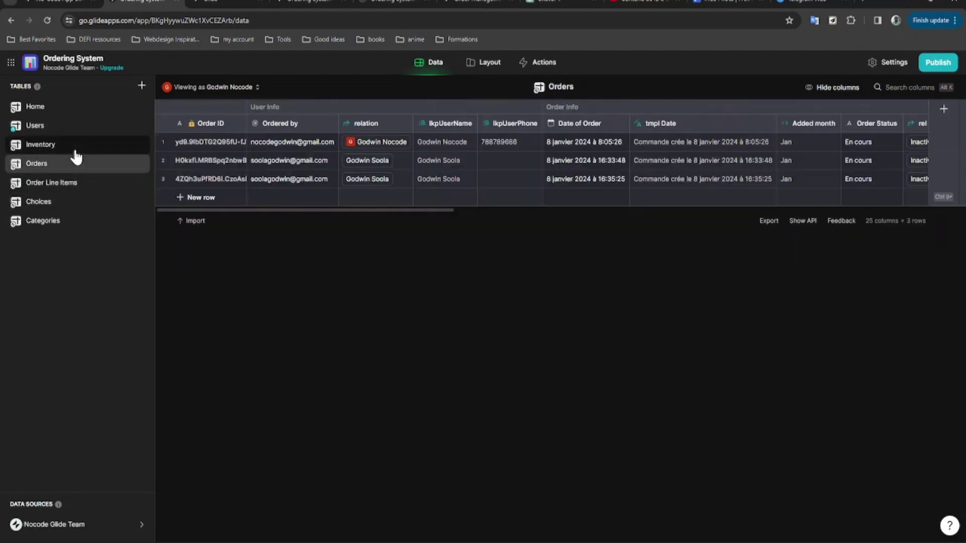
left_click(75, 148)
left_click(475, 65)
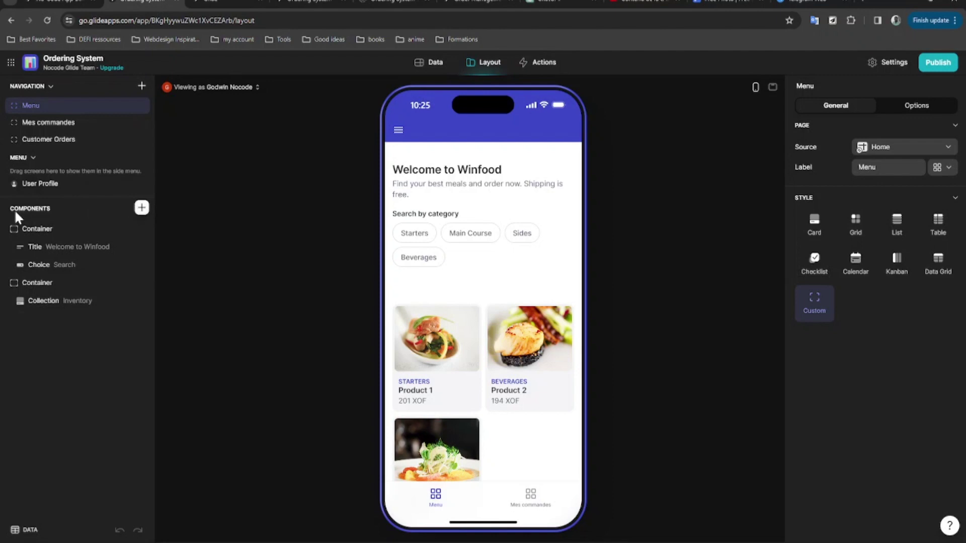
Browse the available components in the Insert Component panel.
left_click(142, 208)
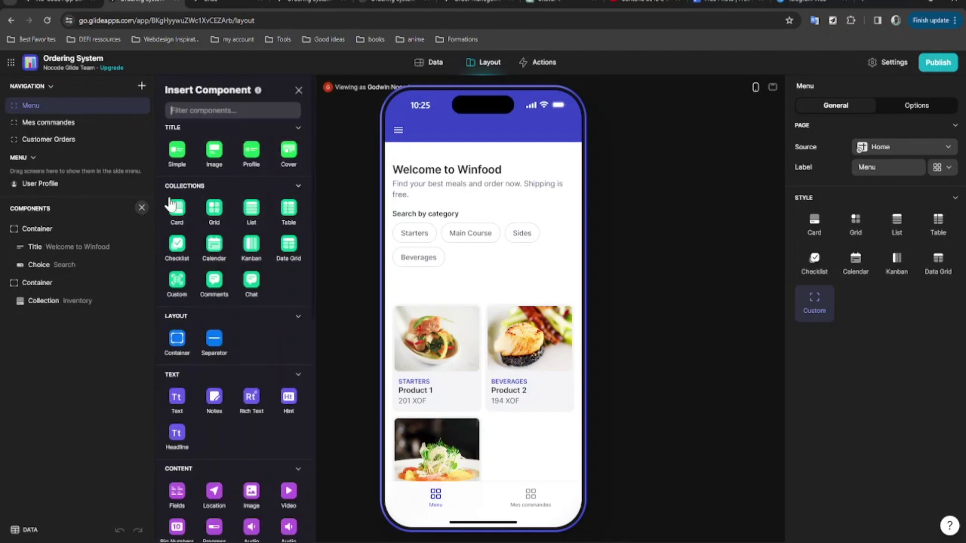
scroll(173, 211, "down", 3)
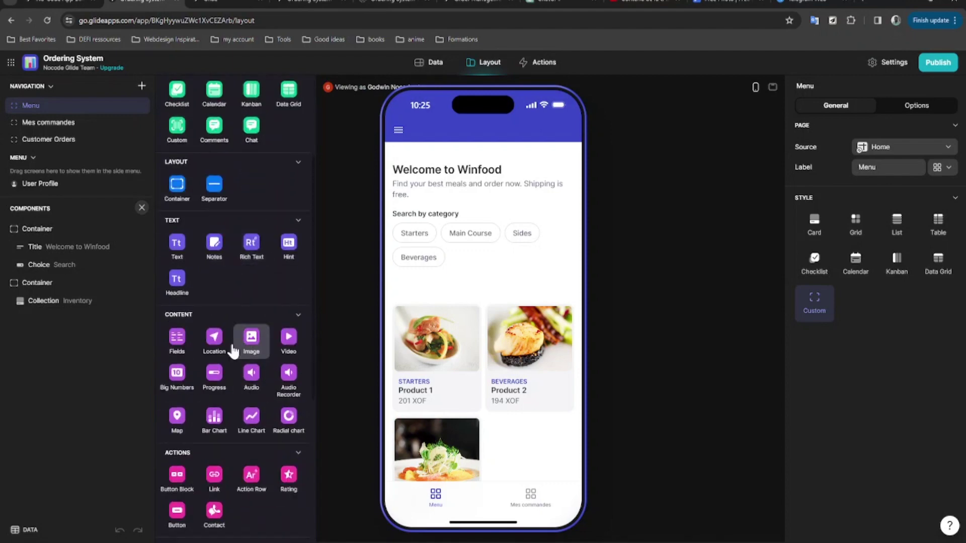
scroll(230, 380, "down", 1)
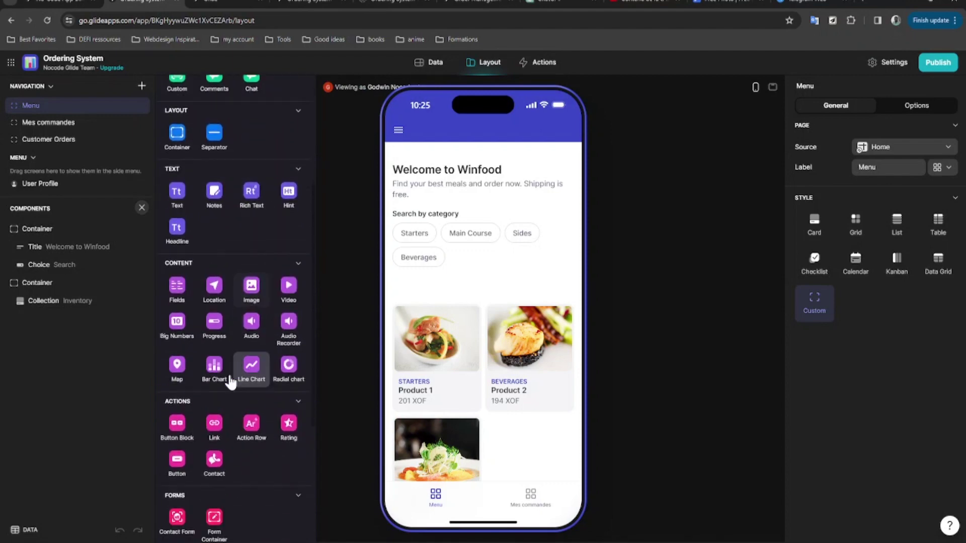
scroll(221, 252, "up", 3)
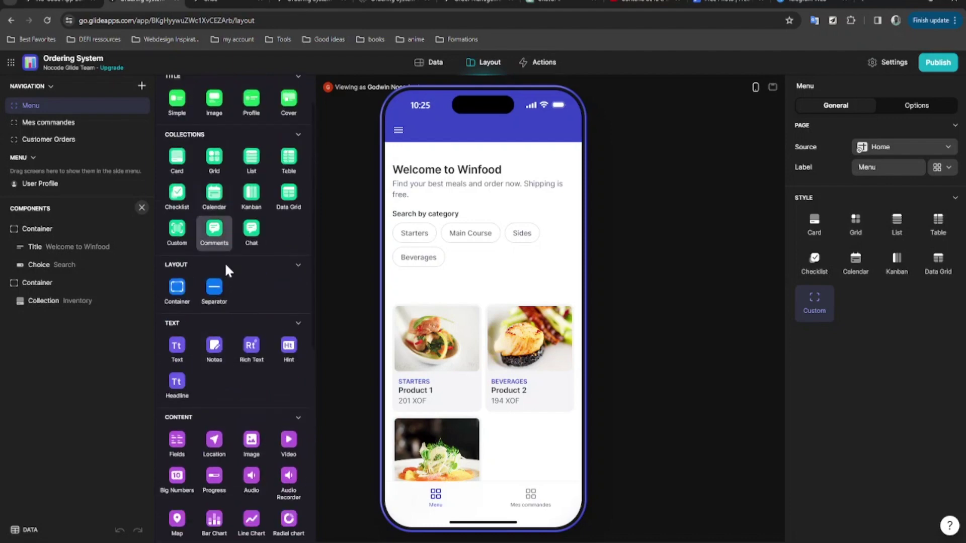
scroll(183, 171, "up", 1)
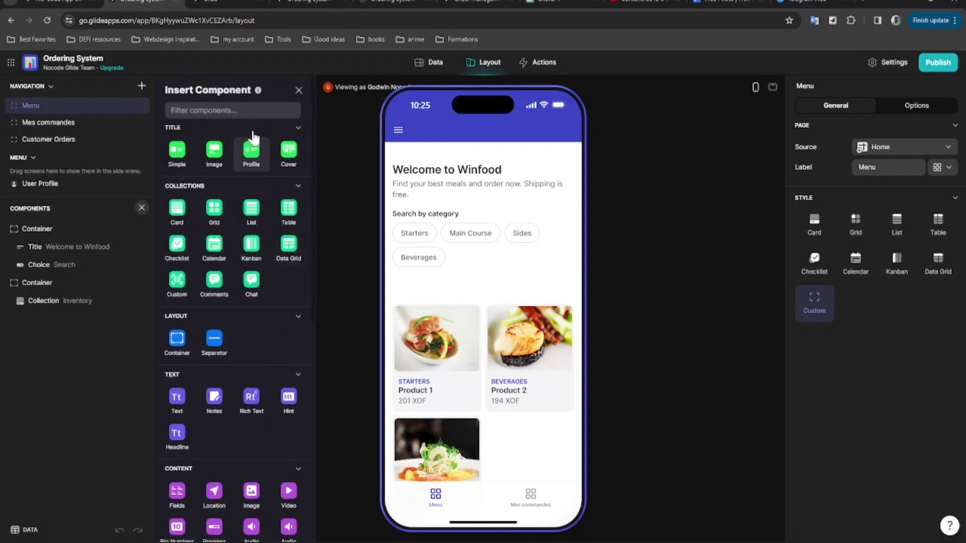
scroll(239, 255, "down", 5)
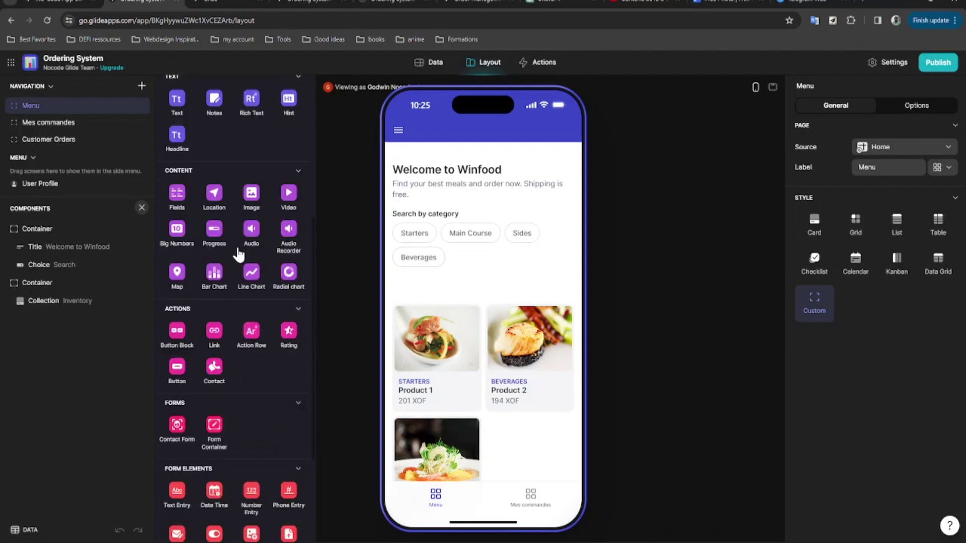
scroll(238, 255, "down", 2)
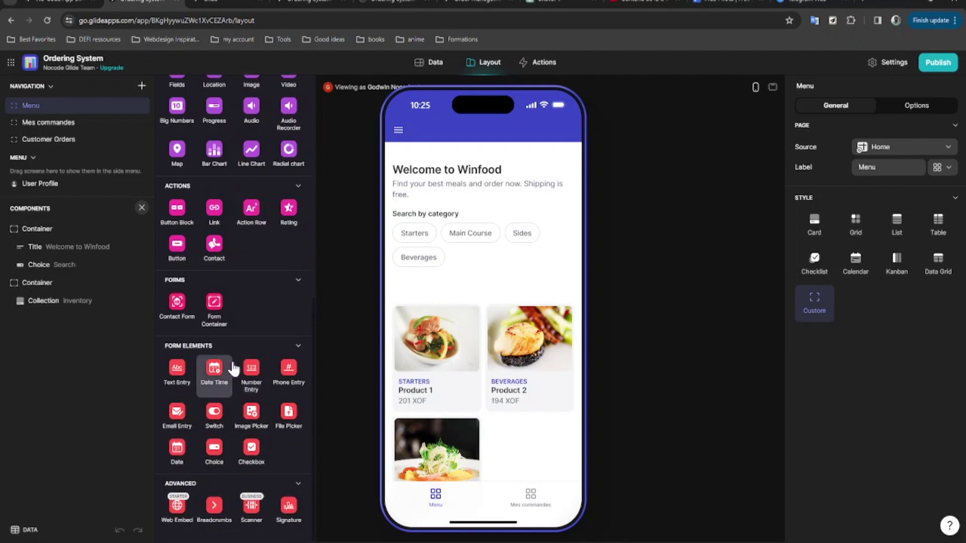
scroll(225, 338, "up", 3)
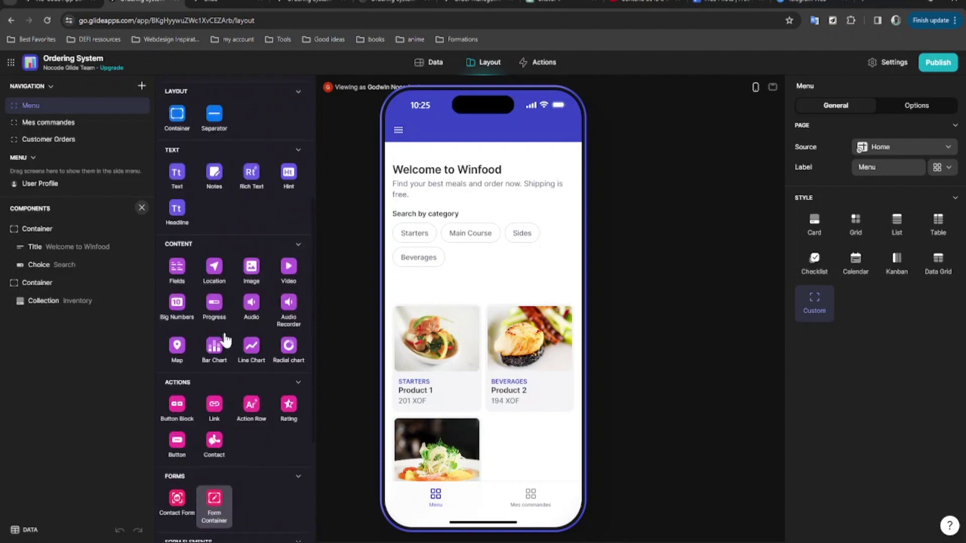
scroll(225, 338, "up", 3)
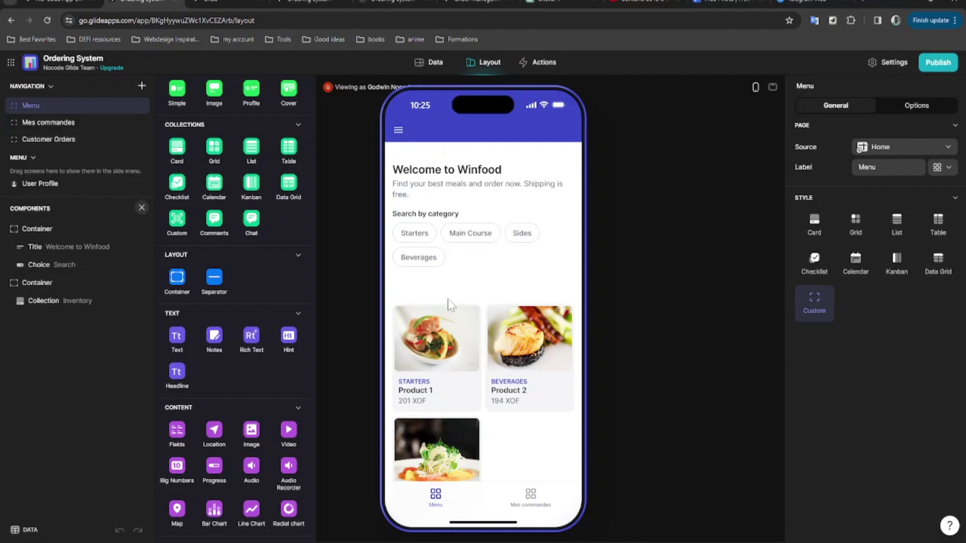
Inspect the second Container and the Inventory collection settings, then open Actions.
left_click(42, 285)
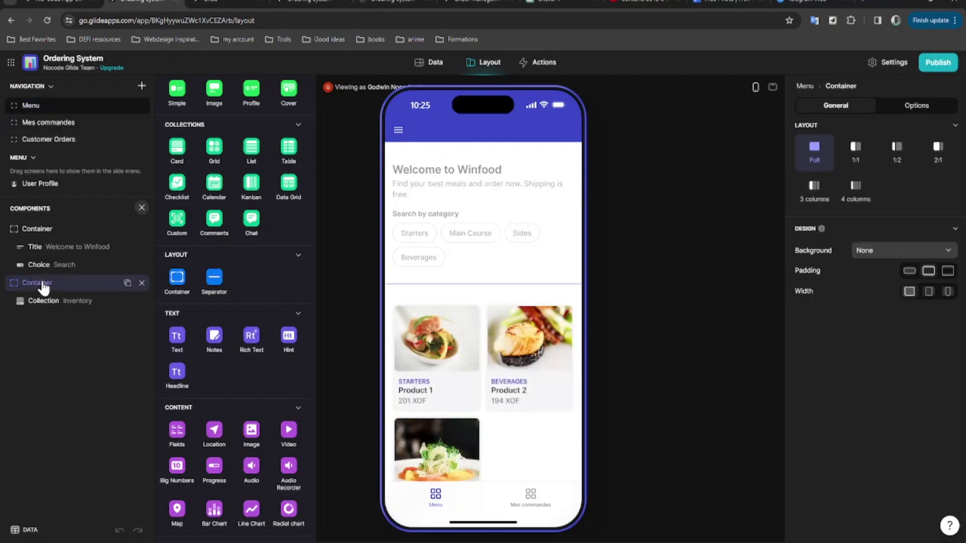
left_click(40, 301)
scroll(475, 334, "down", 1)
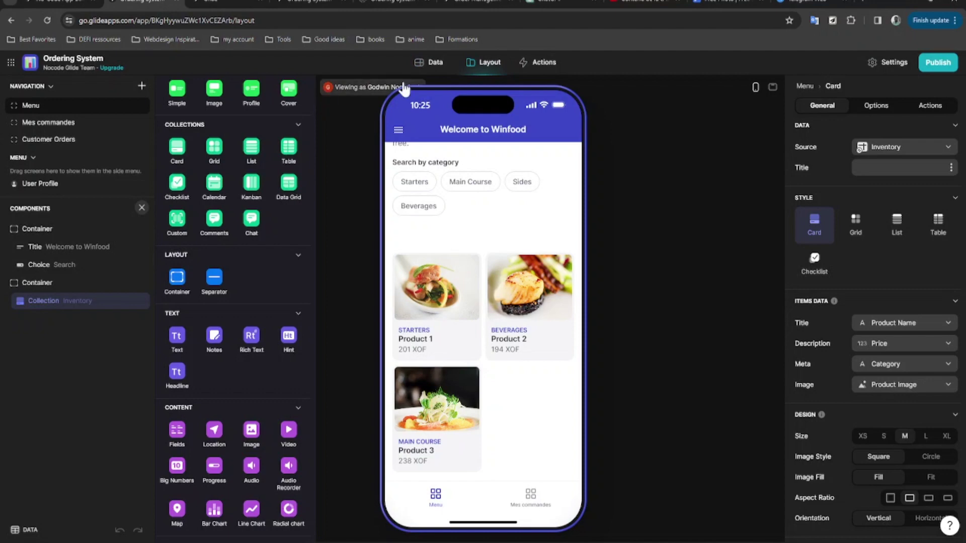
left_click(535, 62)
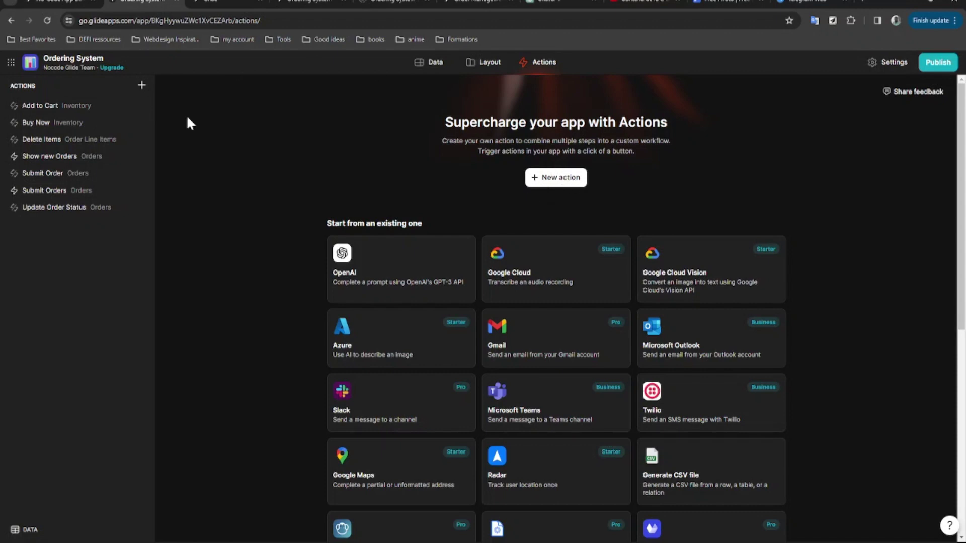
Review the Show new Orders and Submit Orders actions, then go back to Layout.
left_click(60, 157)
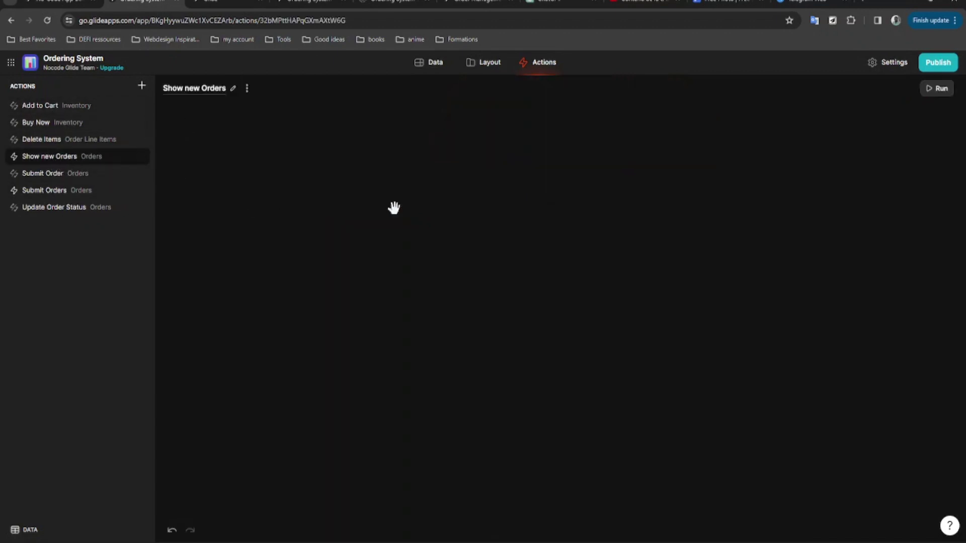
left_click(83, 194)
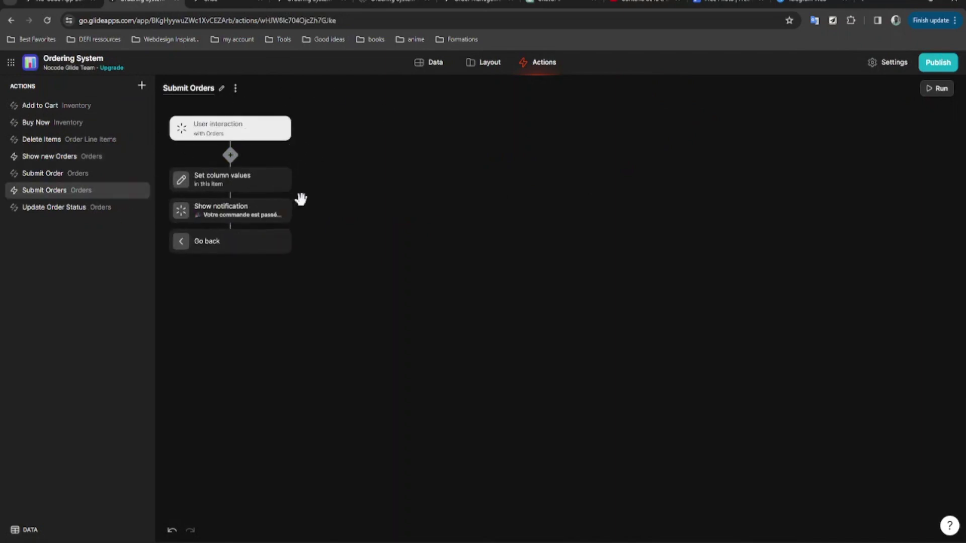
left_click(485, 66)
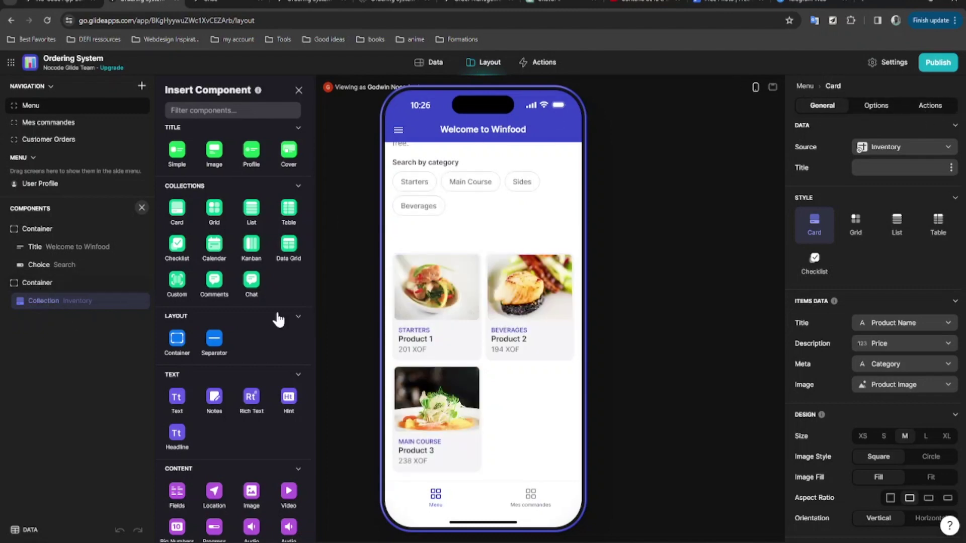
left_click(71, 273)
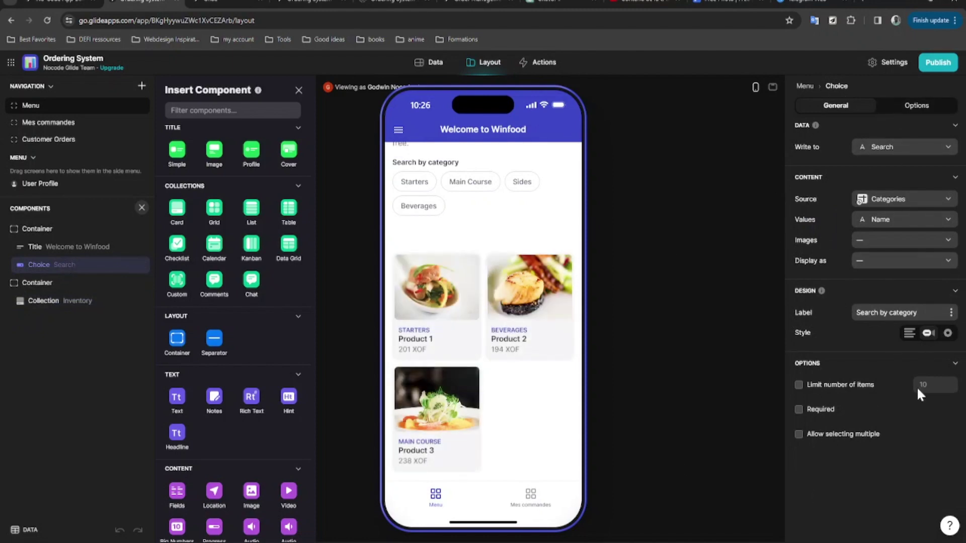
left_click(67, 247)
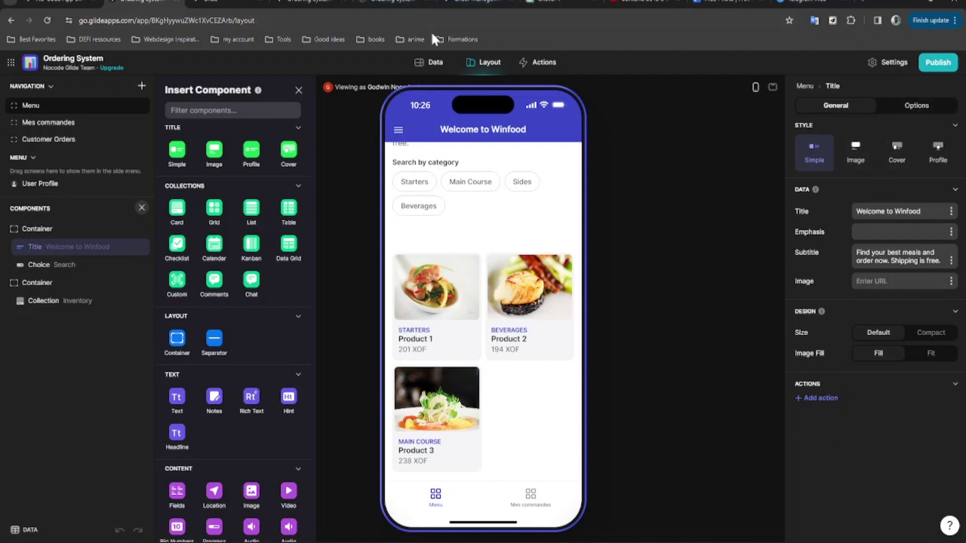
left_click(914, 105)
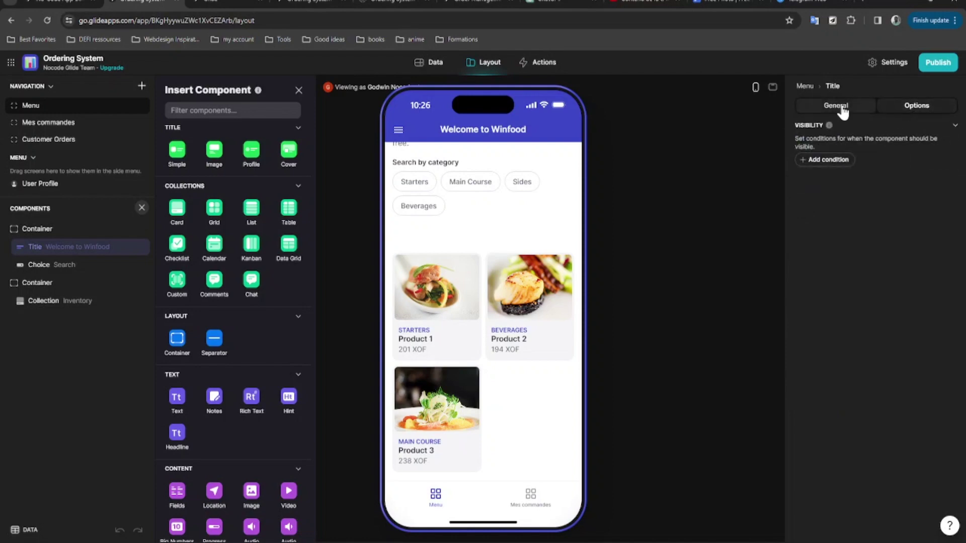
left_click(839, 107)
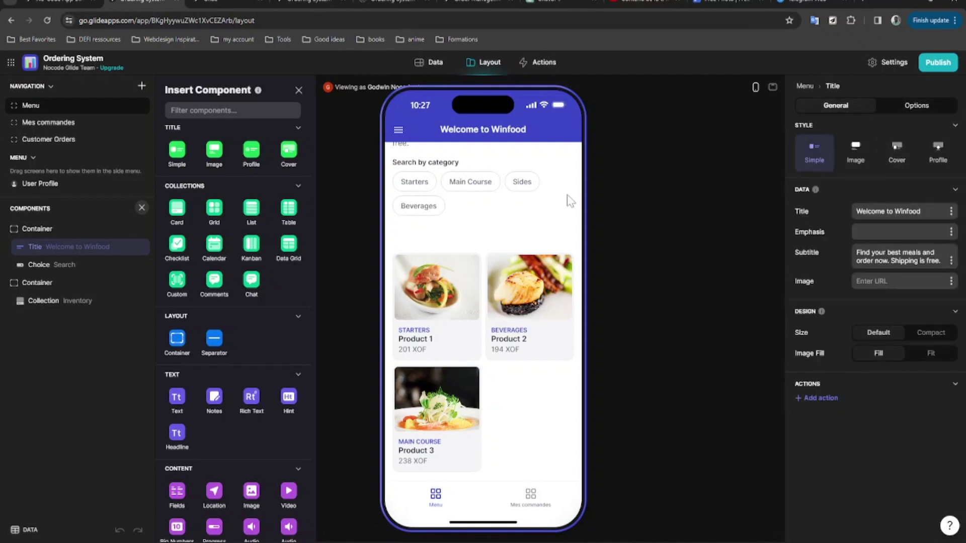
left_click(46, 300)
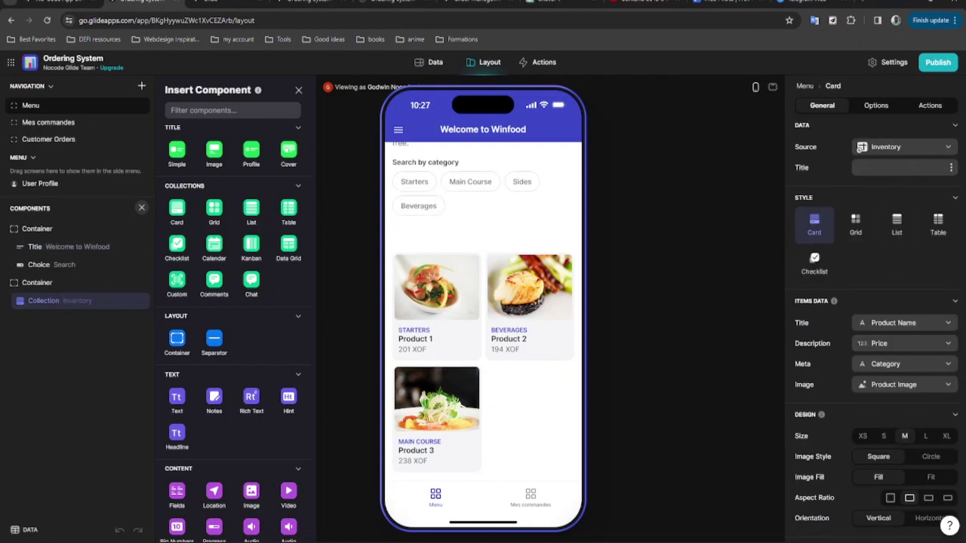
scroll(905, 272, "down", 3)
scroll(889, 305, "up", 3)
Open the app Settings at the Name & Icon page for Ordering System.
left_click(878, 70)
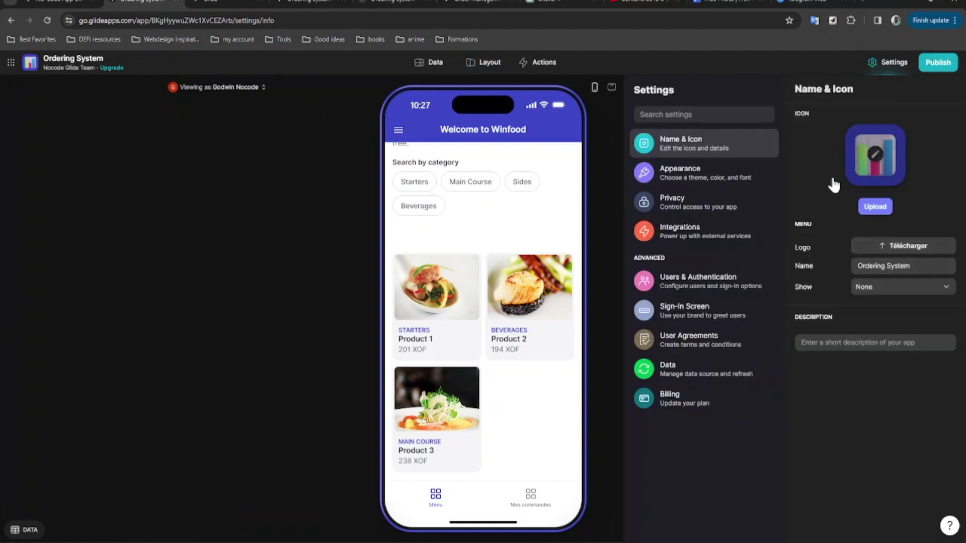
mouse_move(869, 175)
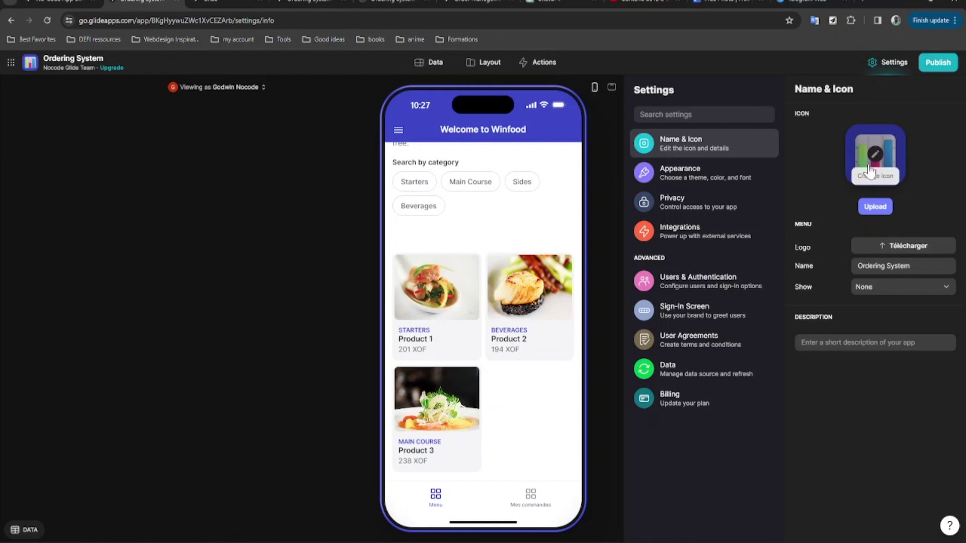
Set a custom #613DC7 purple accent in Appearance and keep it despite the legibility warning.
left_click(694, 177)
left_click(839, 133)
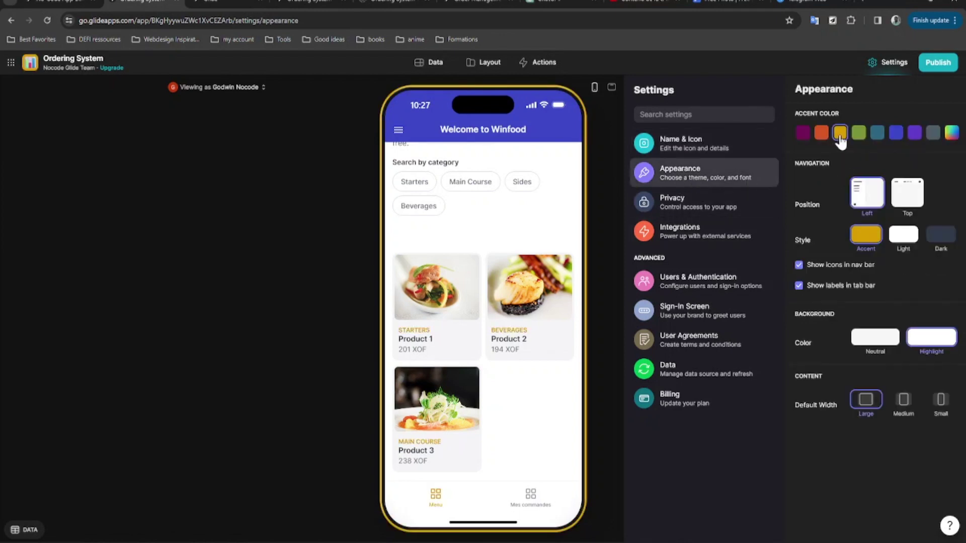
left_click(914, 137)
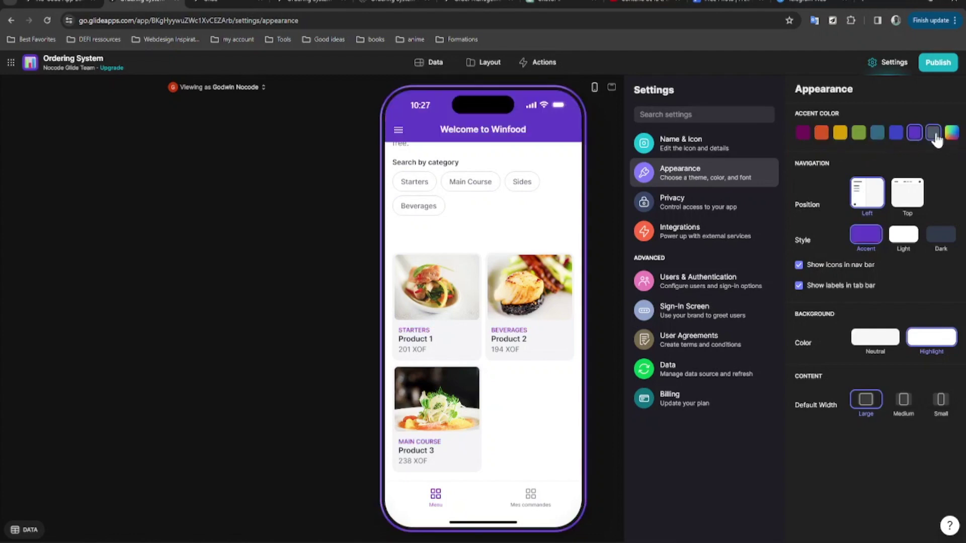
left_click(951, 134)
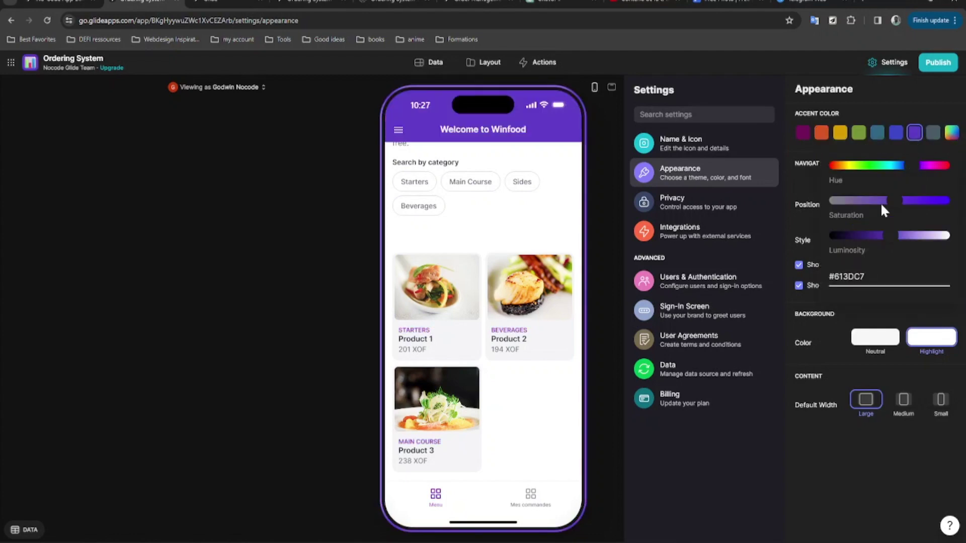
left_click(874, 101)
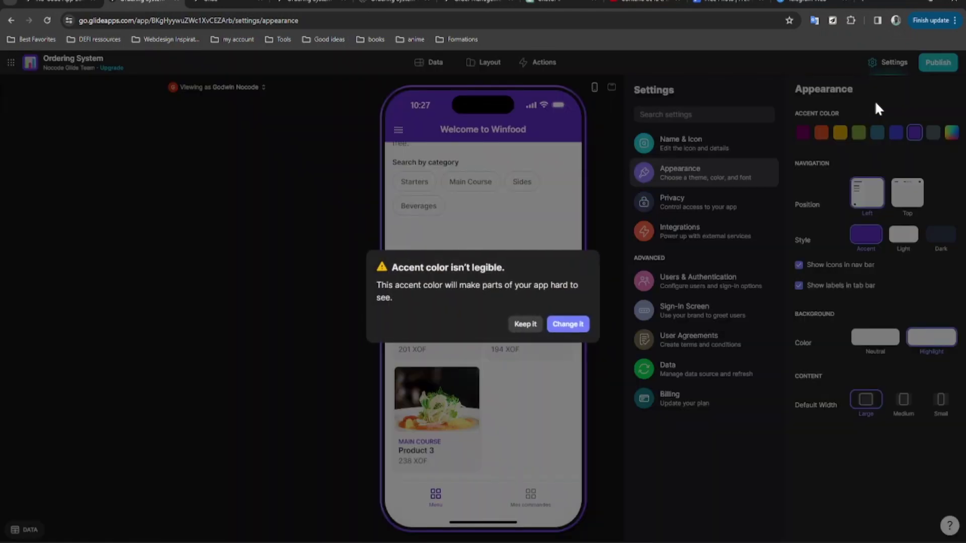
left_click(569, 326)
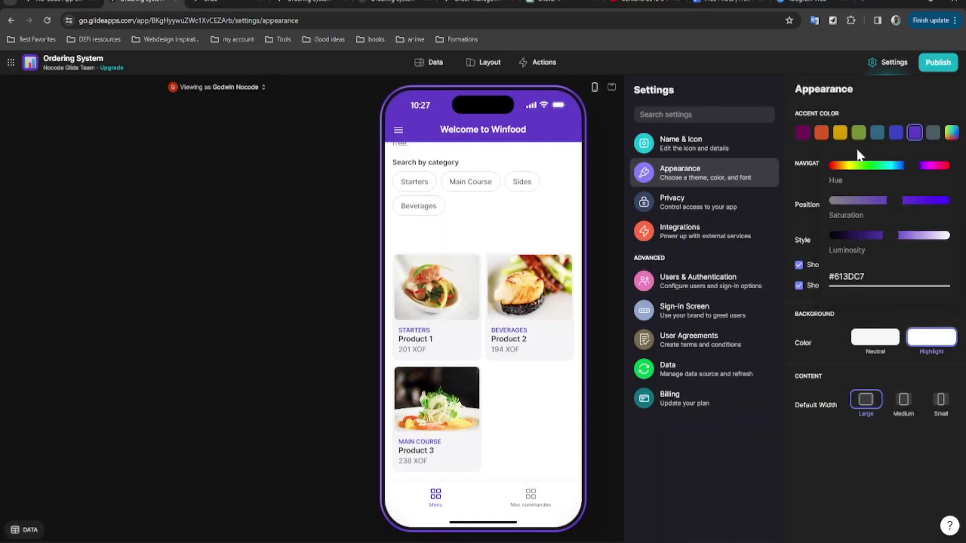
left_click(793, 166)
left_click(523, 325)
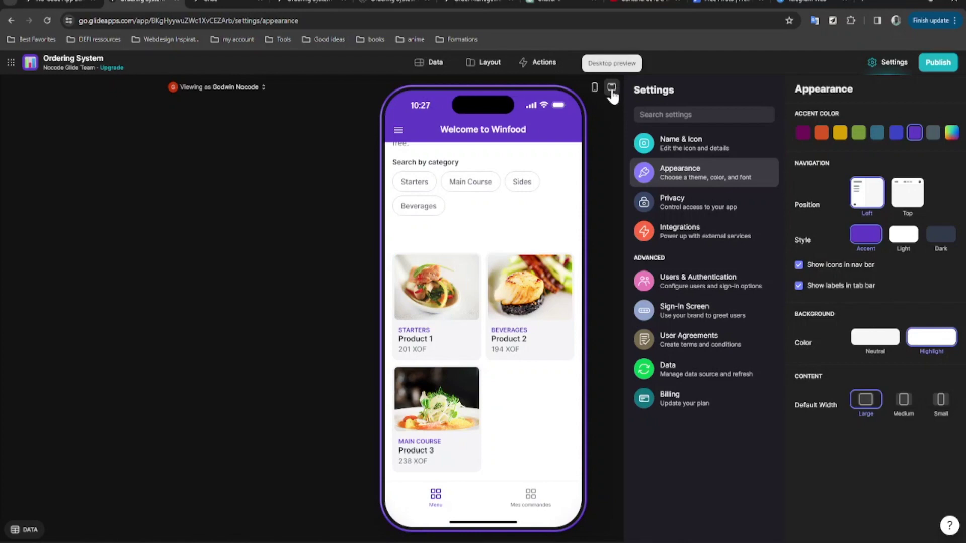
Preview the app at desktop size with navigation at Top in Light style.
left_click(611, 88)
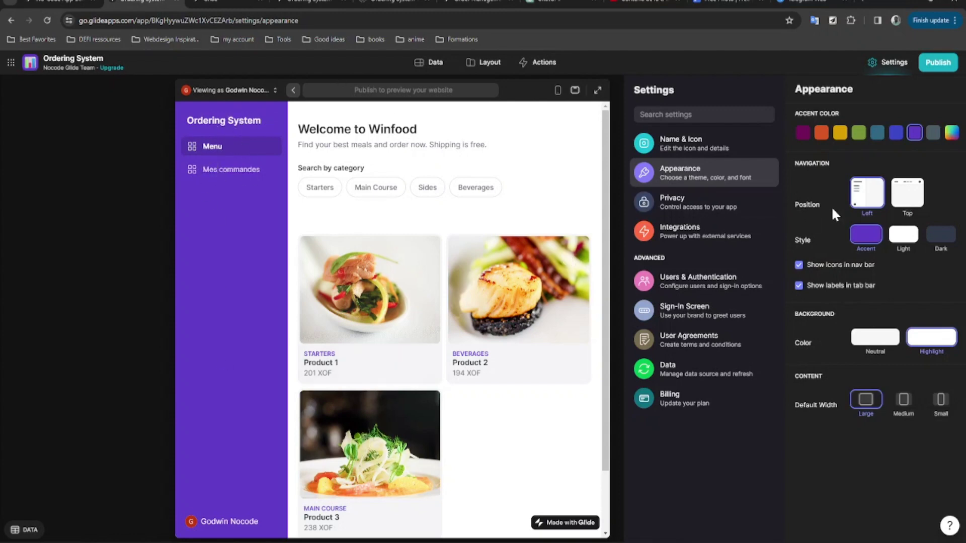
left_click(909, 198)
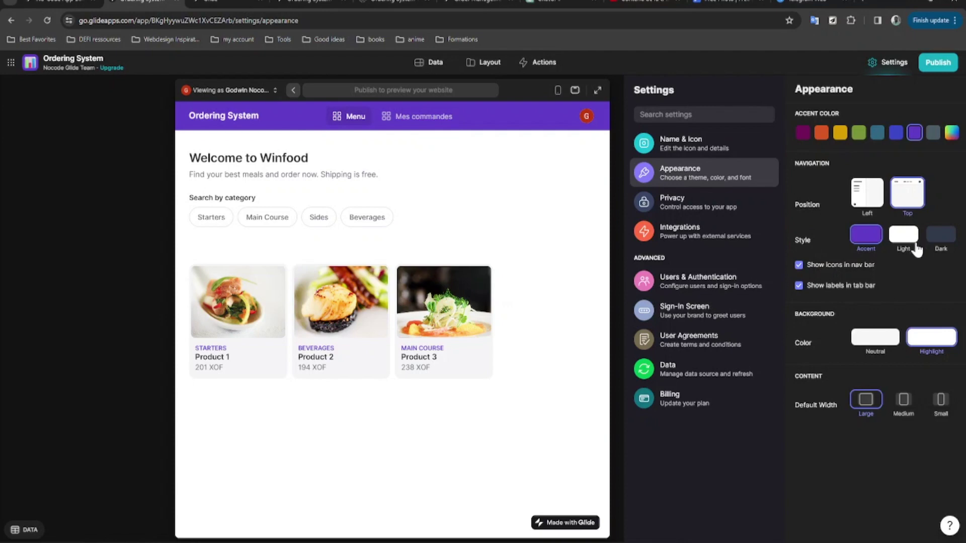
left_click(904, 235)
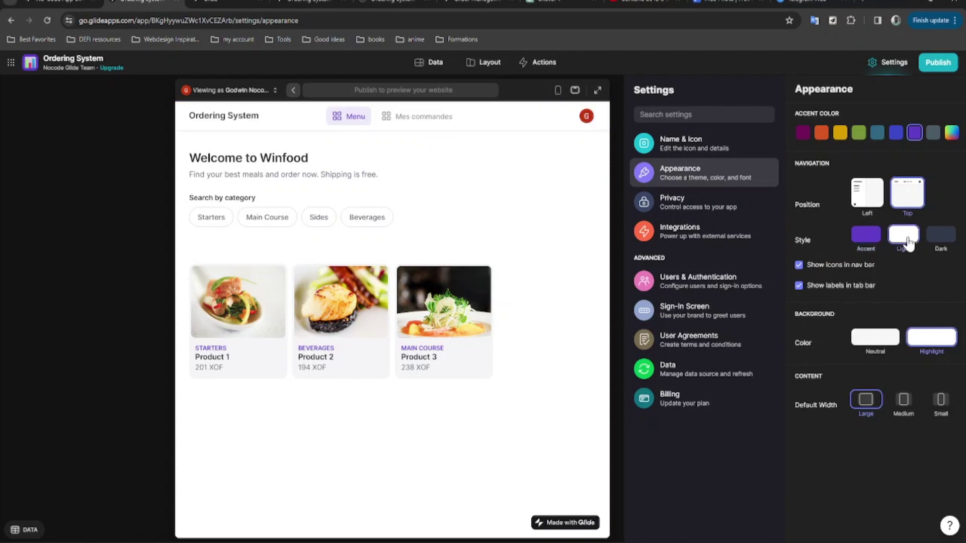
left_click(872, 244)
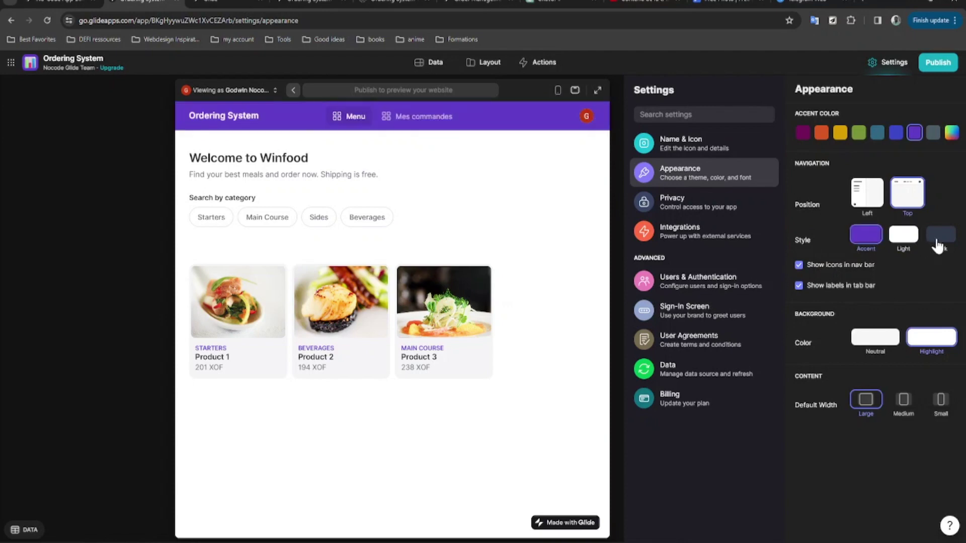
left_click(939, 242)
left_click(911, 243)
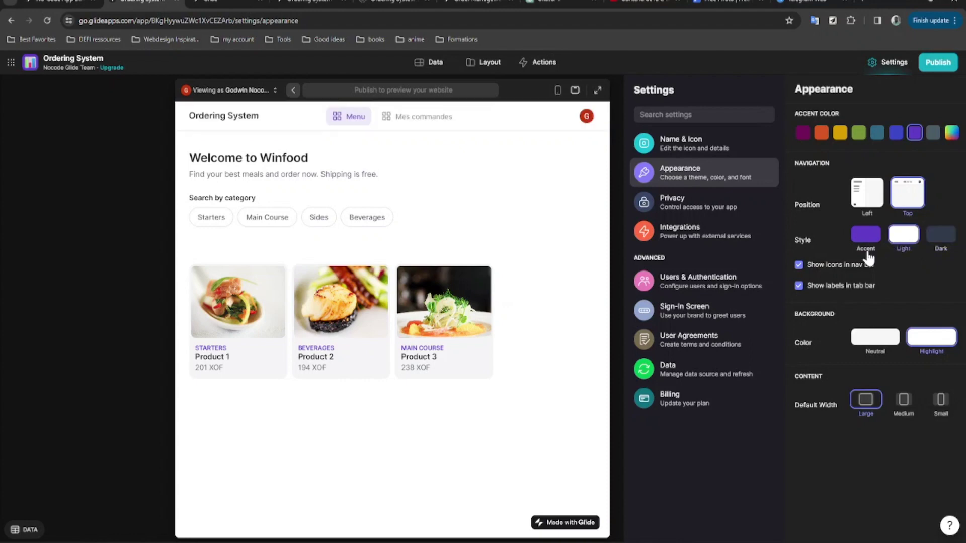
Hide and re-show the navigation icons, then bring up the Privacy settings.
left_click(799, 266)
left_click(798, 265)
left_click(730, 213)
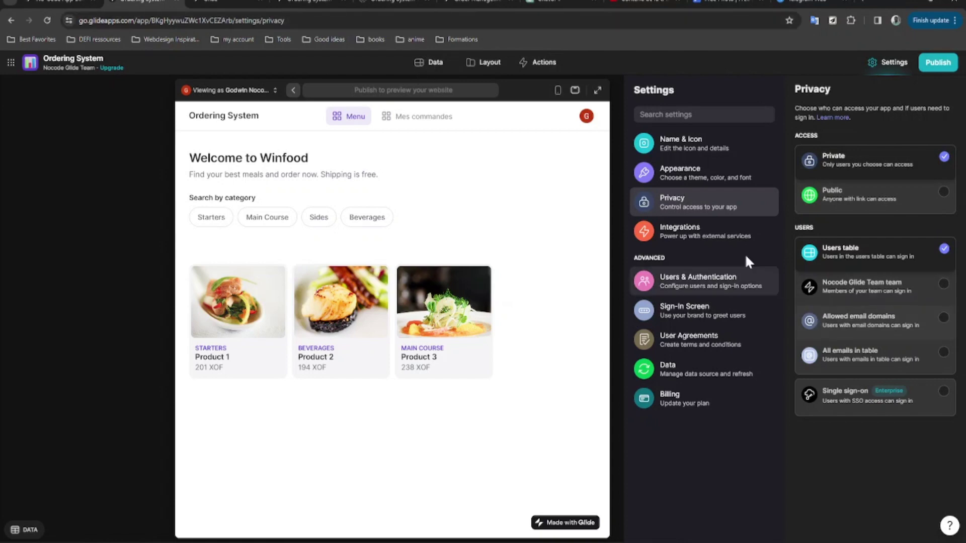
Browse the available integrations list, then move on to Users & Authentication settings.
left_click(723, 237)
scroll(924, 195, "down", 2)
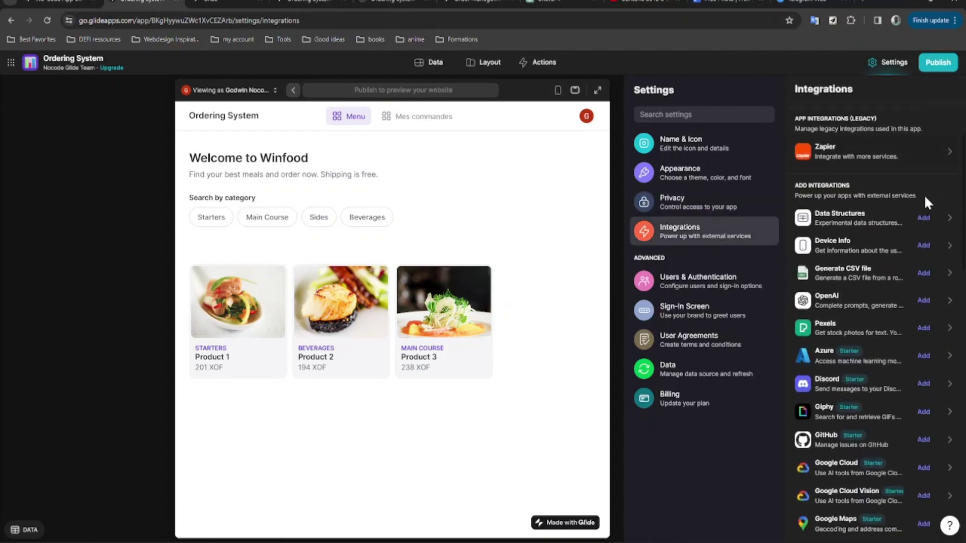
scroll(922, 256, "up", 2)
scroll(908, 231, "down", 3)
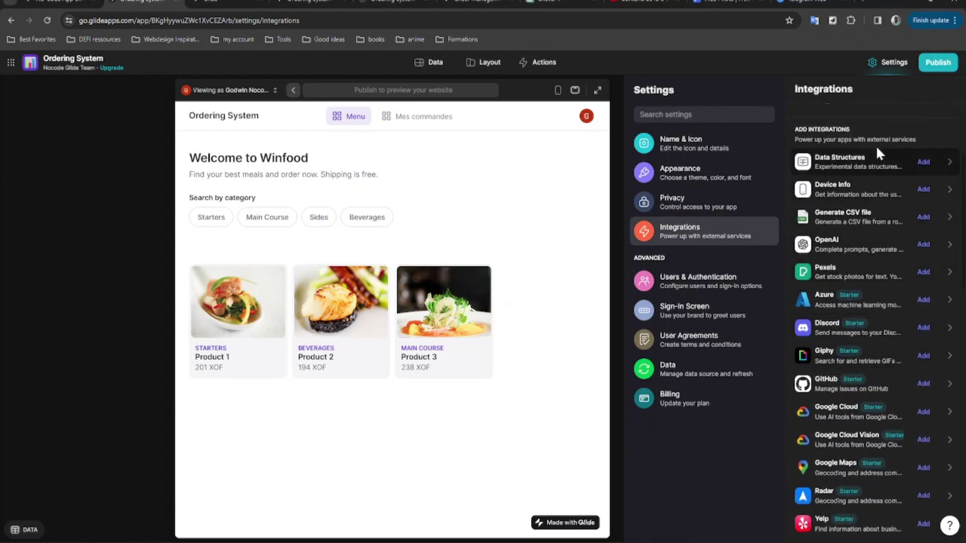
scroll(890, 418, "down", 3)
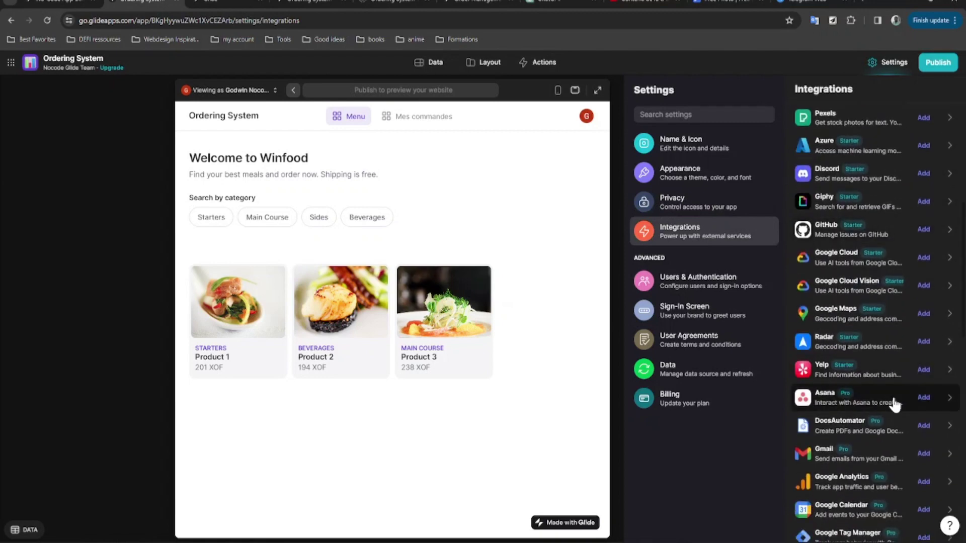
scroll(901, 390, "down", 2)
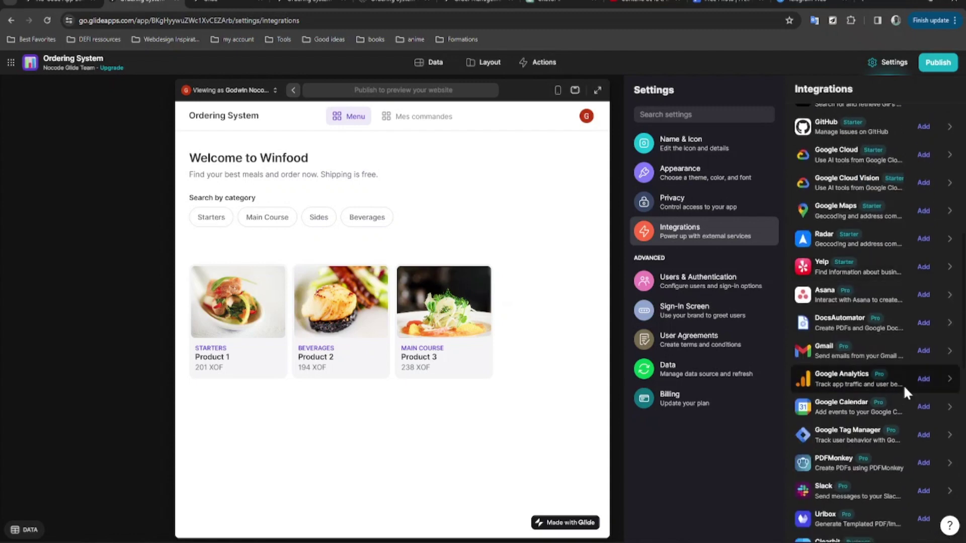
scroll(886, 358, "up", 6)
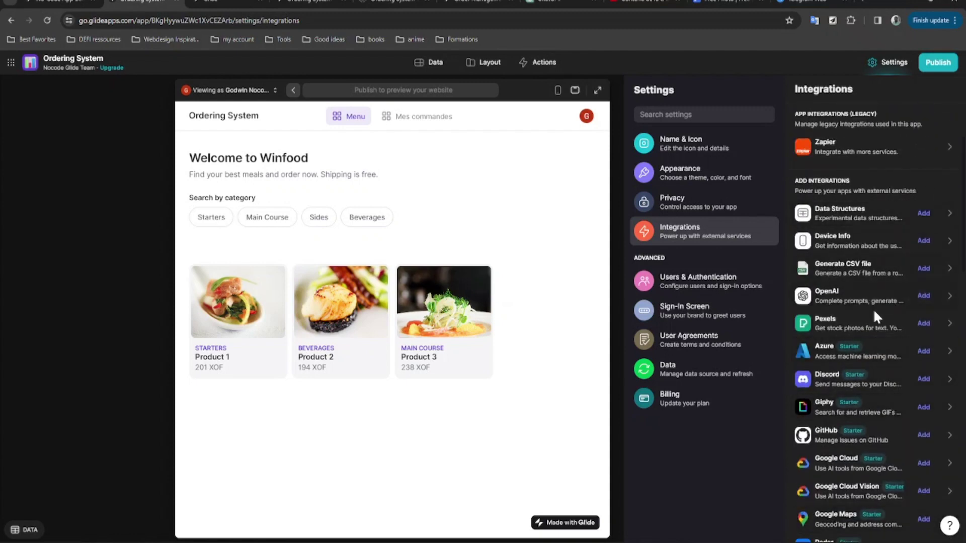
scroll(897, 227, "down", 2)
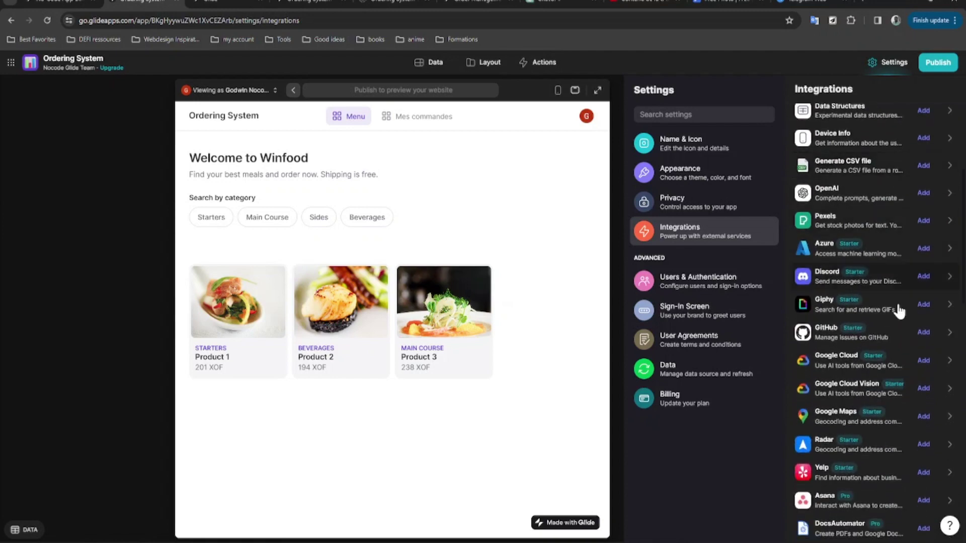
scroll(888, 261, "down", 2)
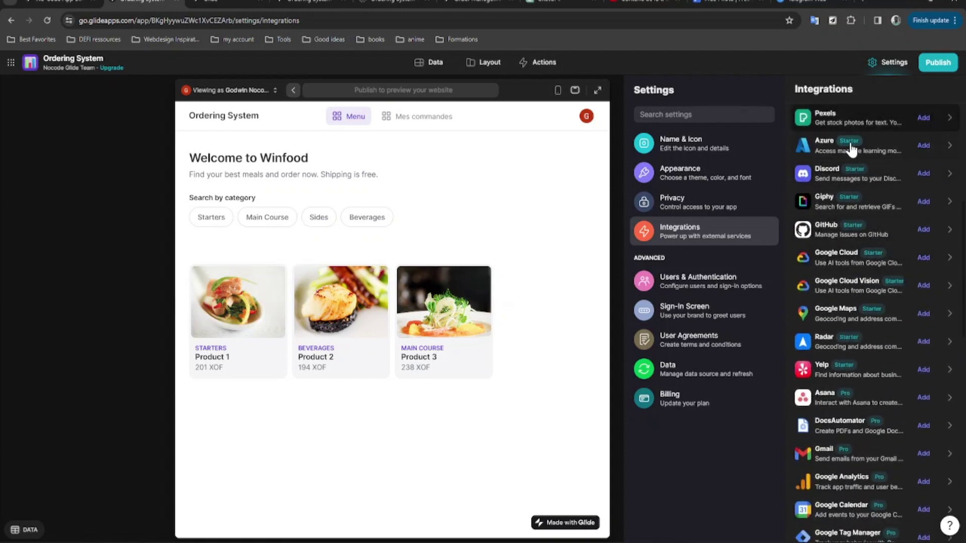
scroll(863, 275, "down", 1)
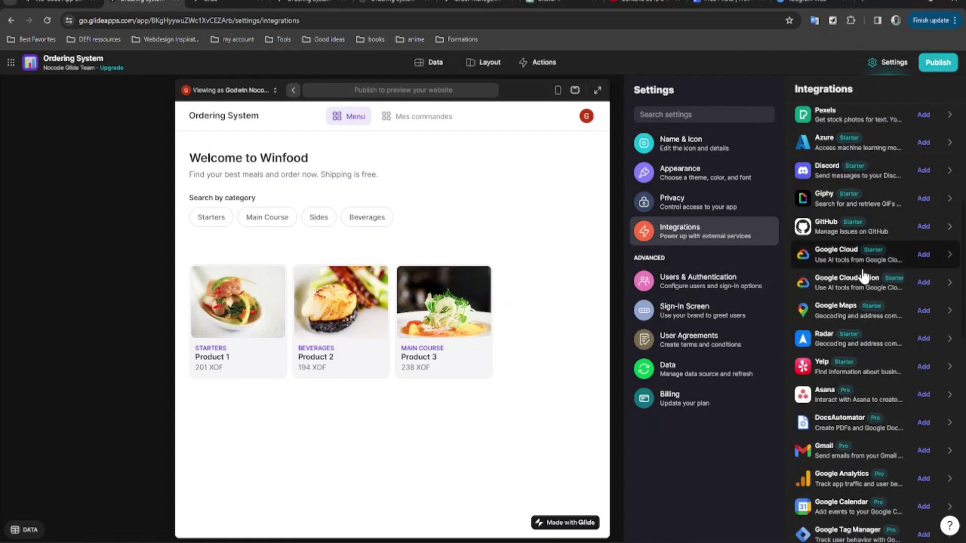
scroll(864, 275, "down", 6)
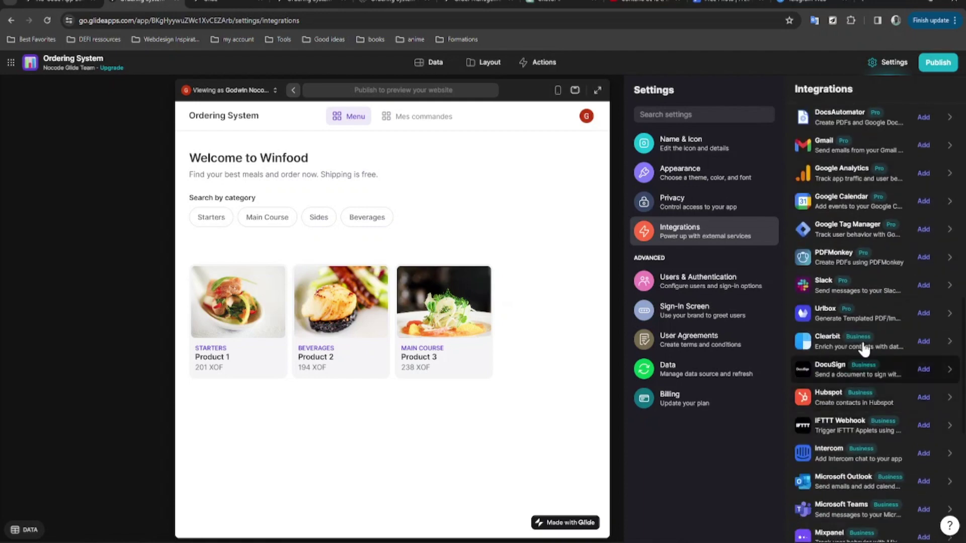
scroll(877, 443, "down", 2)
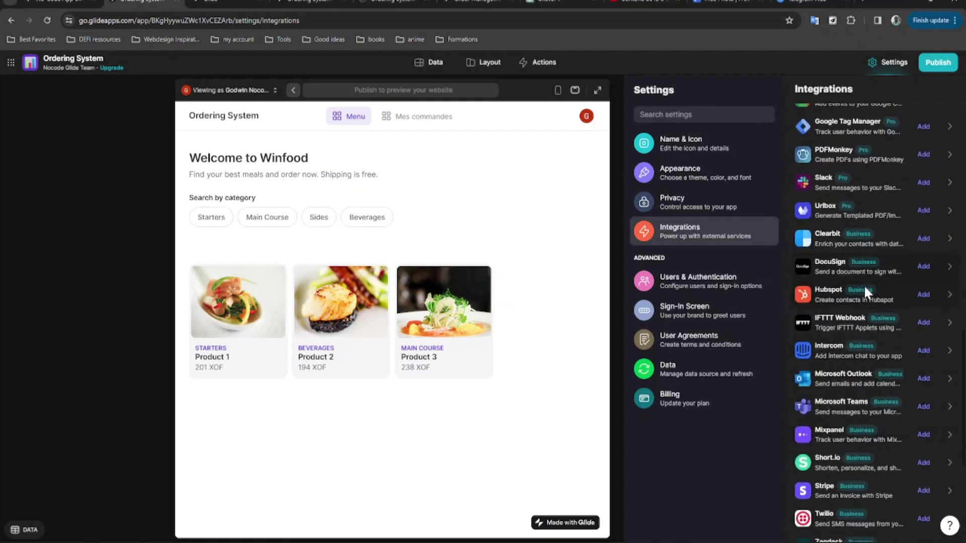
left_click(728, 286)
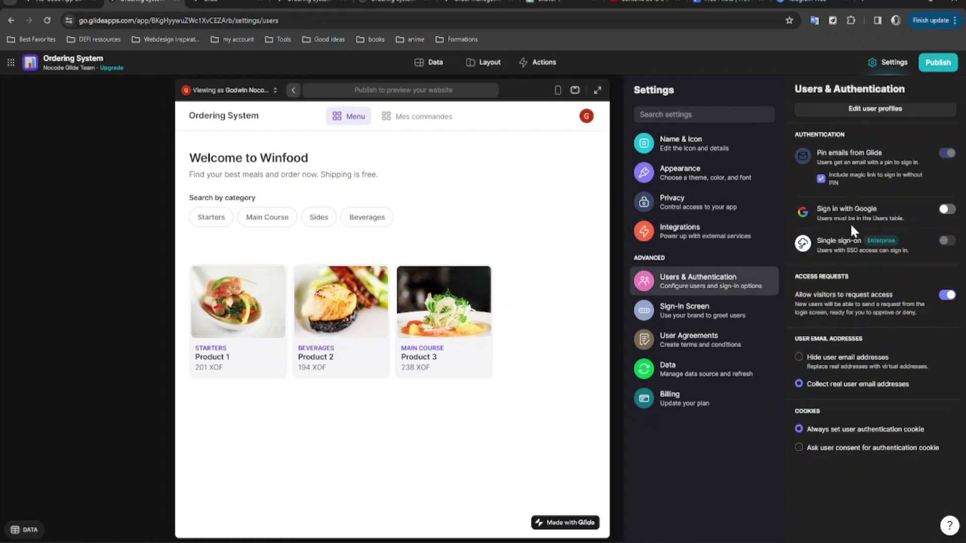
Toggle Sign in with Google on and back off, then view Sign-In Screen settings.
scroll(852, 229, "up", 1)
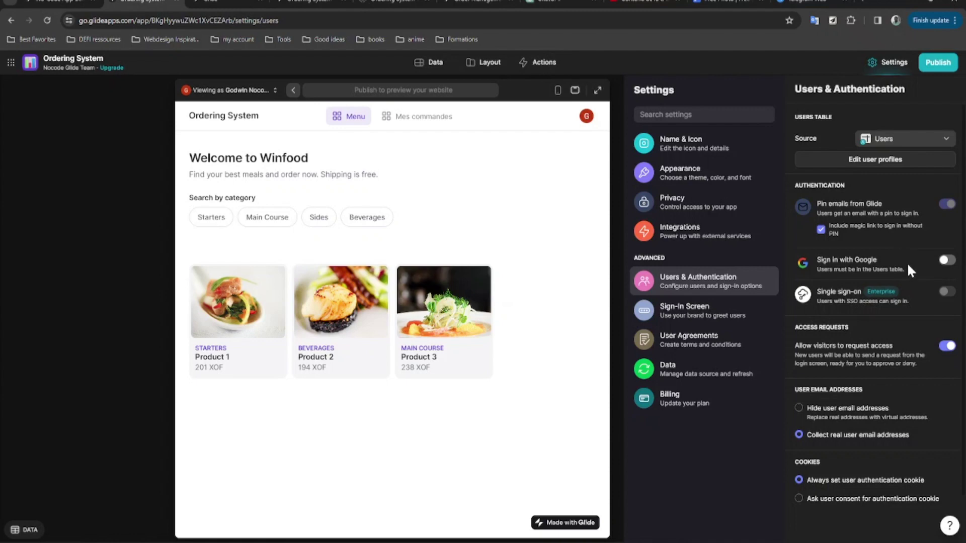
left_click(948, 262)
left_click(948, 261)
scroll(865, 350, "down", 1)
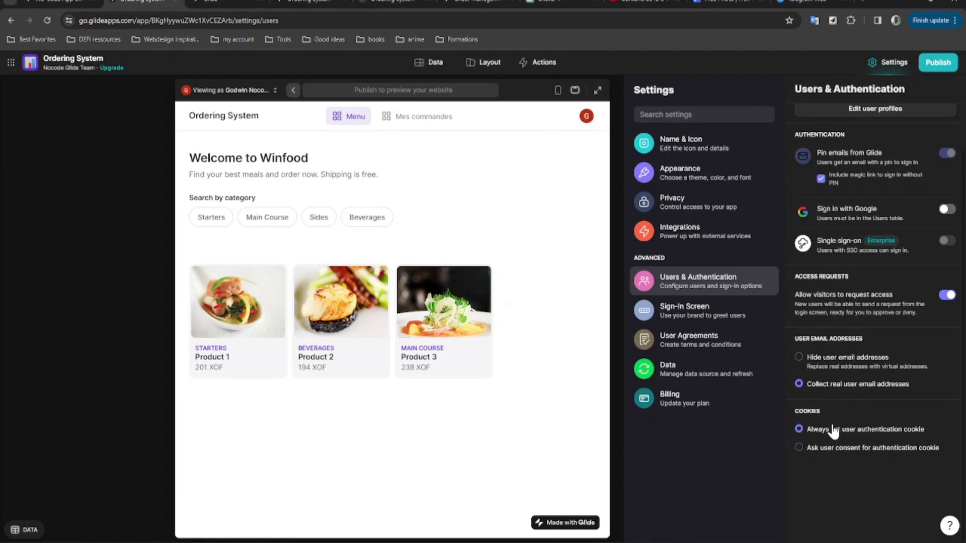
left_click(722, 316)
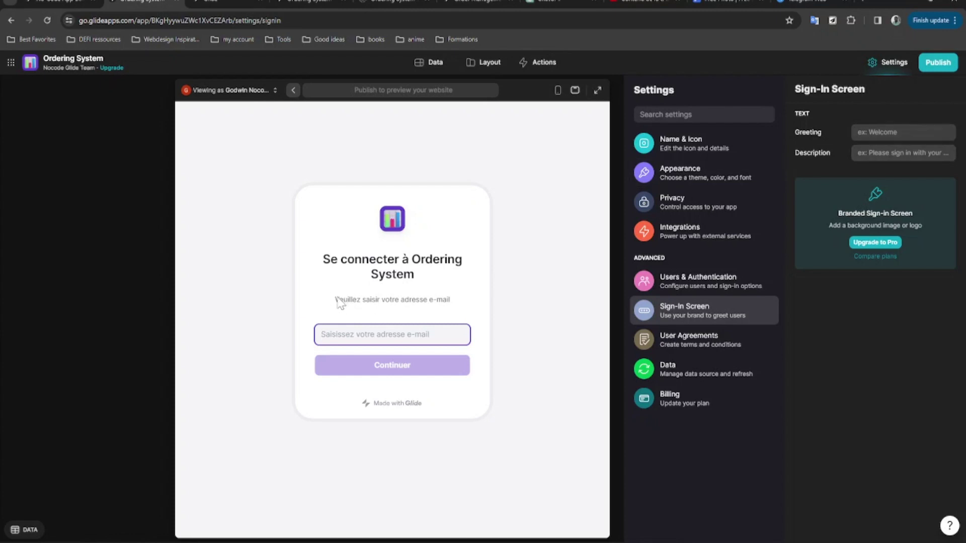
Review User Agreements, Data and Billing settings, then return to the Layout editor.
left_click(703, 344)
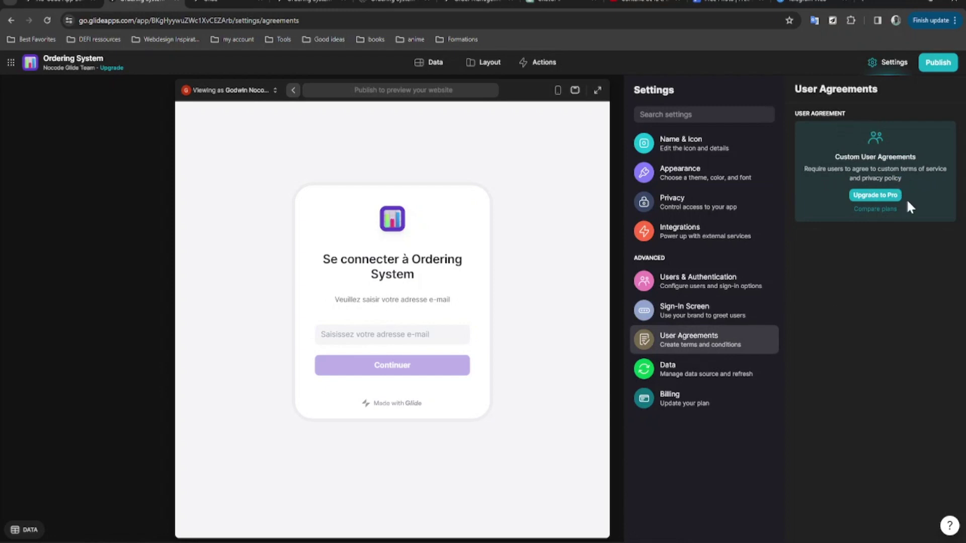
left_click(713, 373)
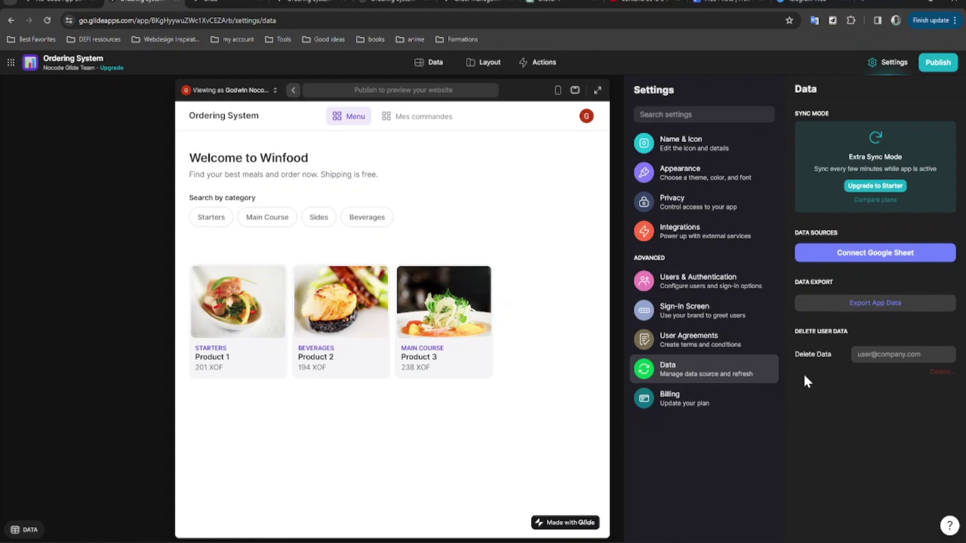
left_click(674, 402)
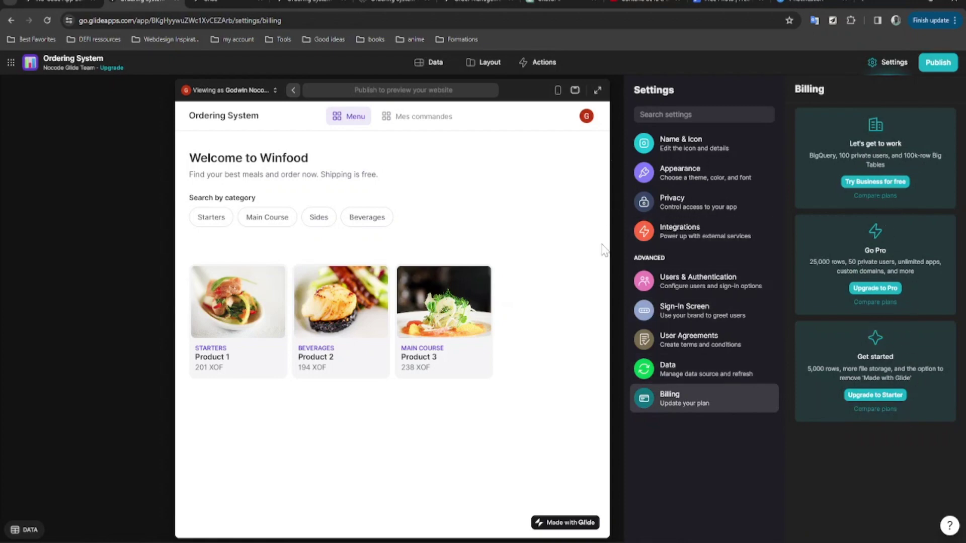
left_click(890, 69)
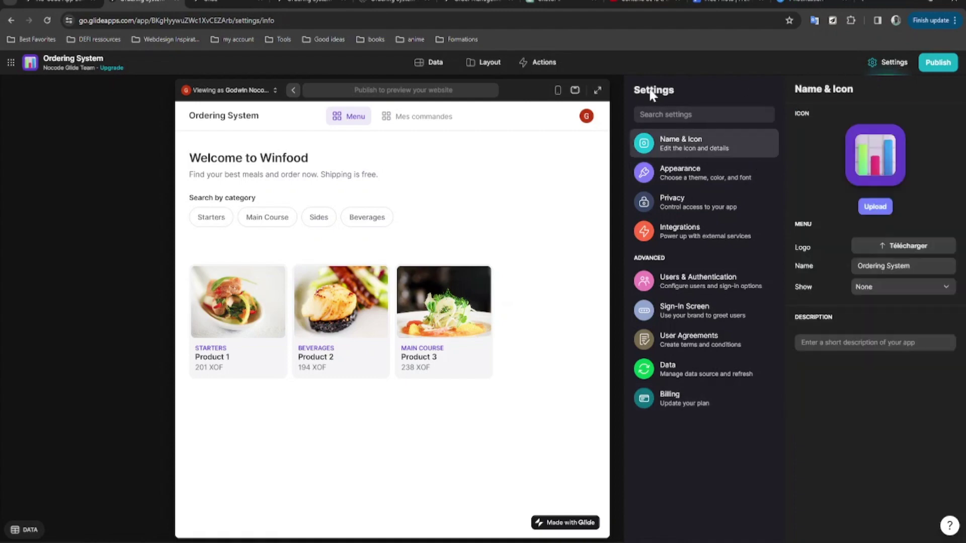
left_click(481, 64)
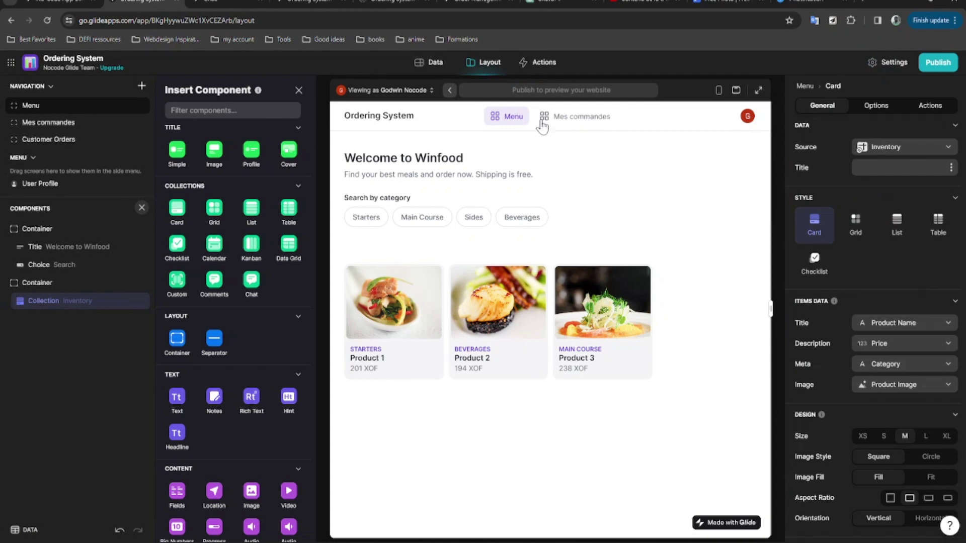
Show the Mes commandes screen in the preview and bring up the Publish options.
left_click(566, 123)
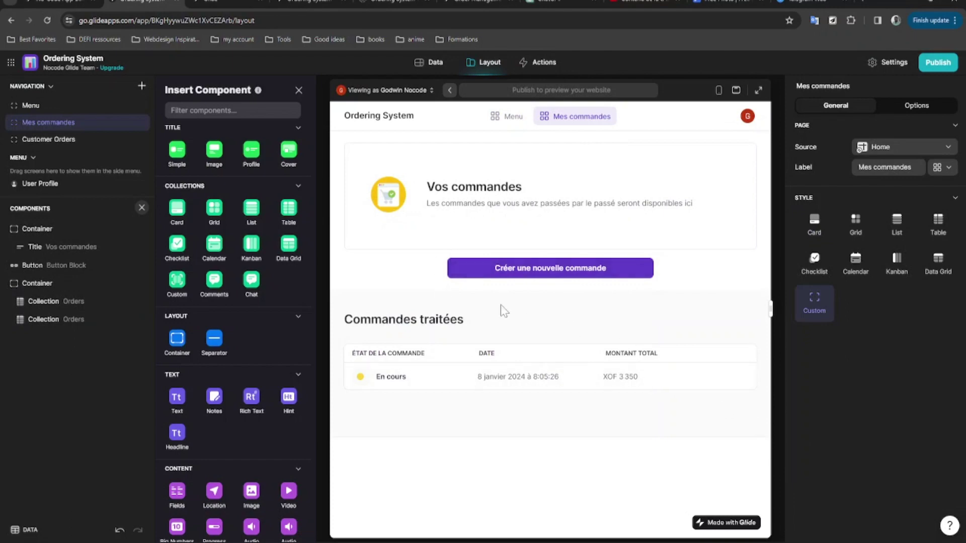
left_click(938, 62)
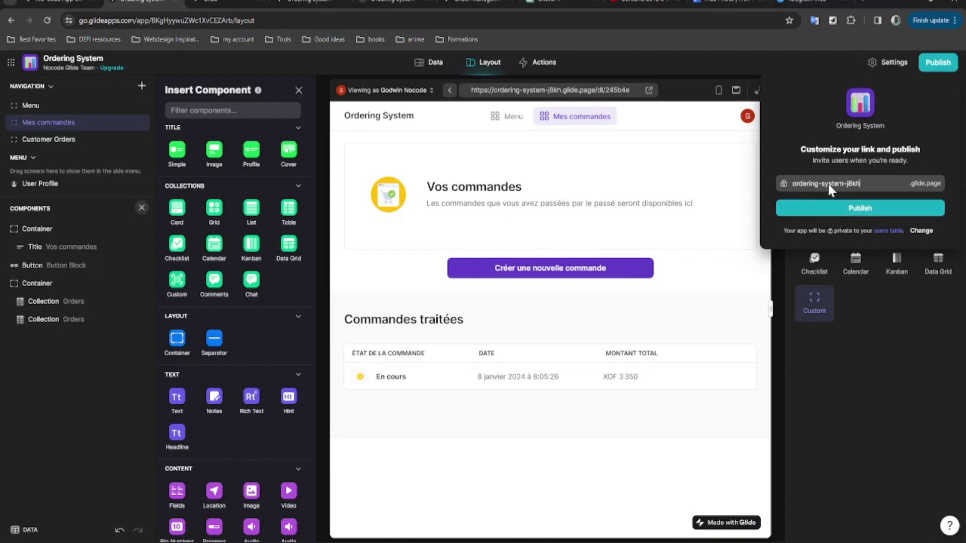
Publish the app to ordering-system-j8kh.glide.page and copy its app link.
left_click(858, 210)
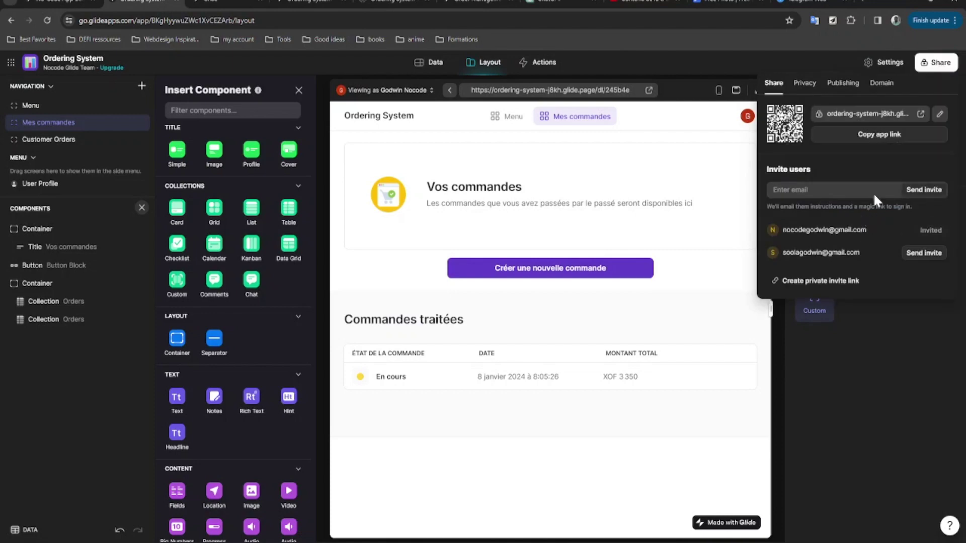
left_click(890, 140)
Load the copied ordering-system-j8kh.glide.page link in a new Chrome tab.
left_click(861, 1)
key("ctrl+v")
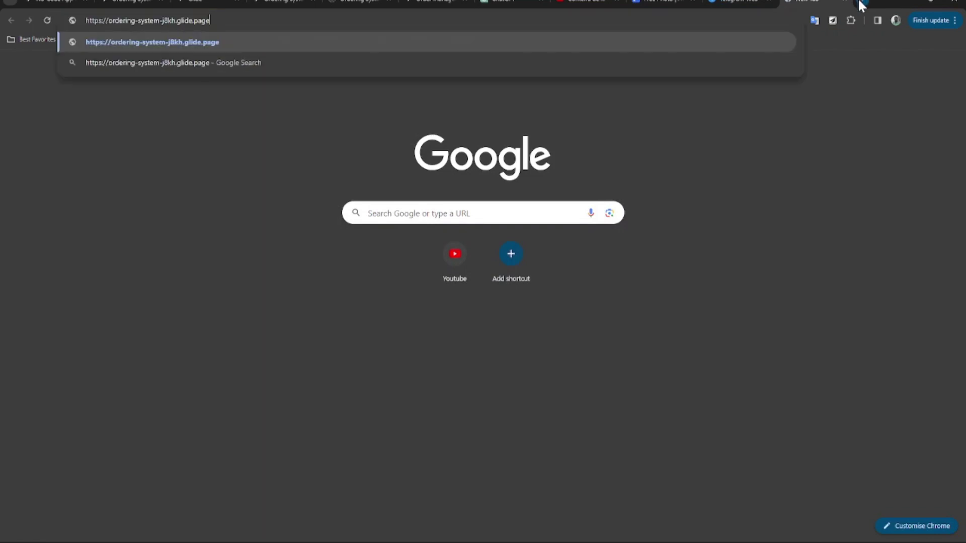
key("Return")
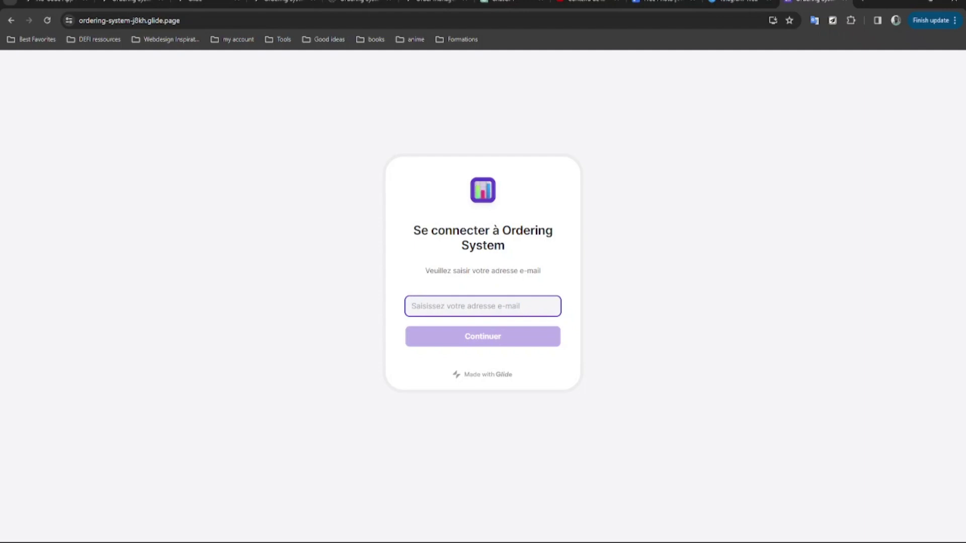
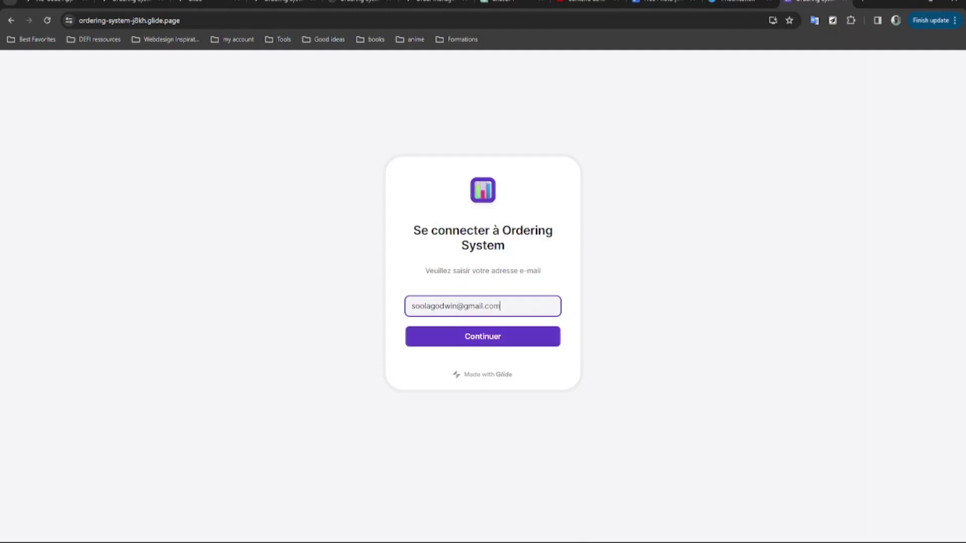
Sign into the live app with the user's e-mail address and the e-mailed PIN.
key("Return")
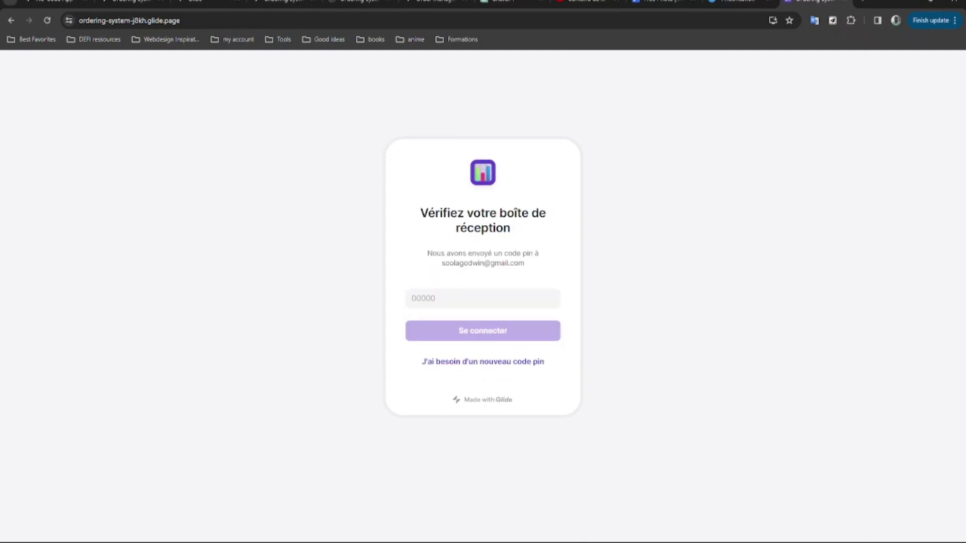
left_click(464, 296)
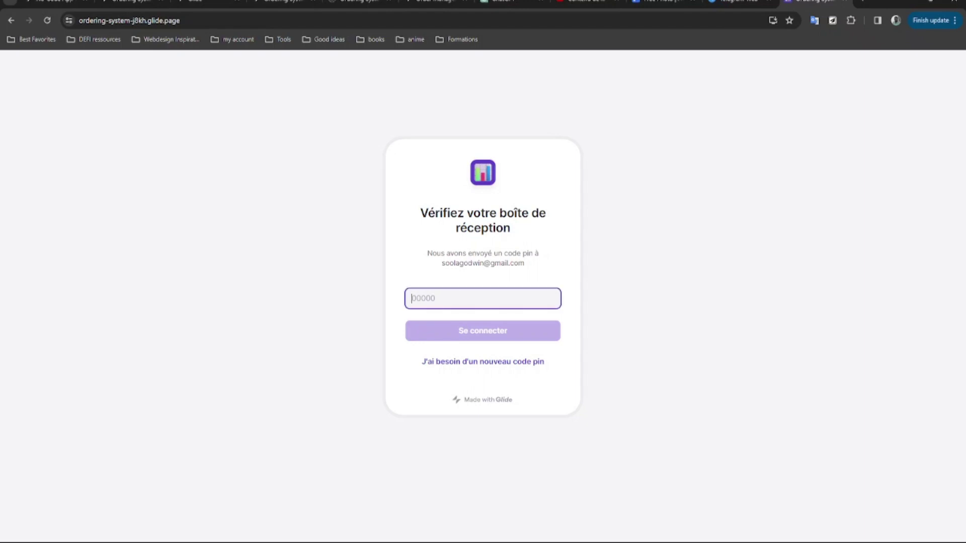
key("ctrl+v")
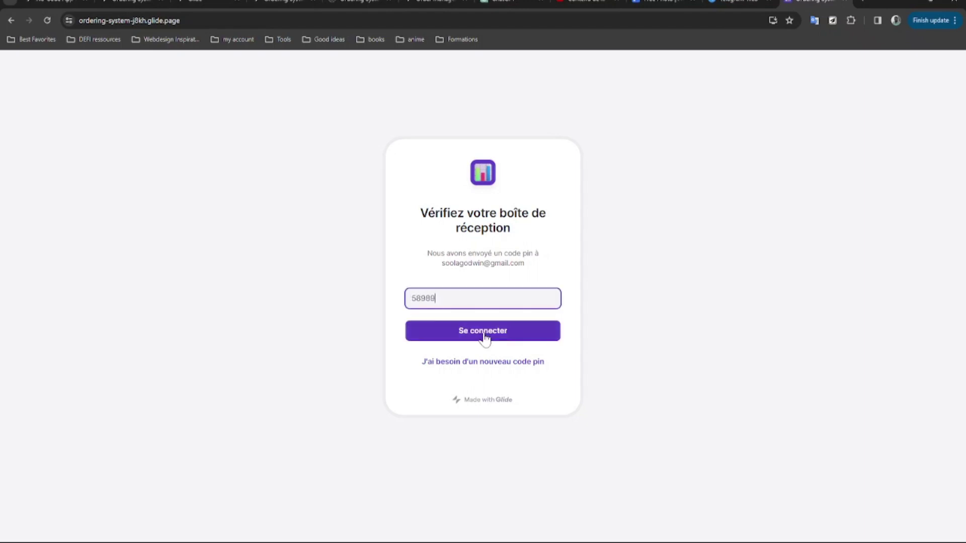
left_click(487, 335)
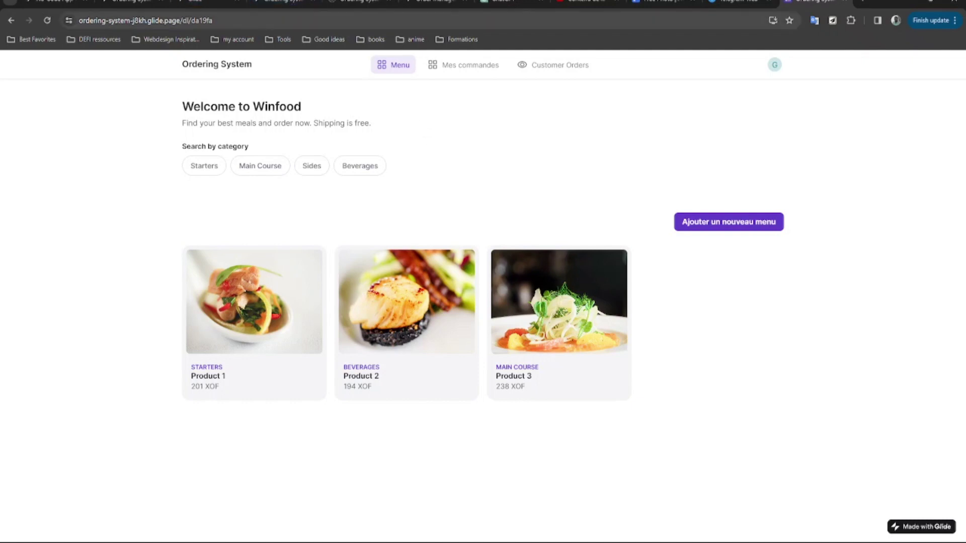
Go to Mes commandes and start a new order.
left_click_drag(242, 23, 82, 25)
left_click(109, 124)
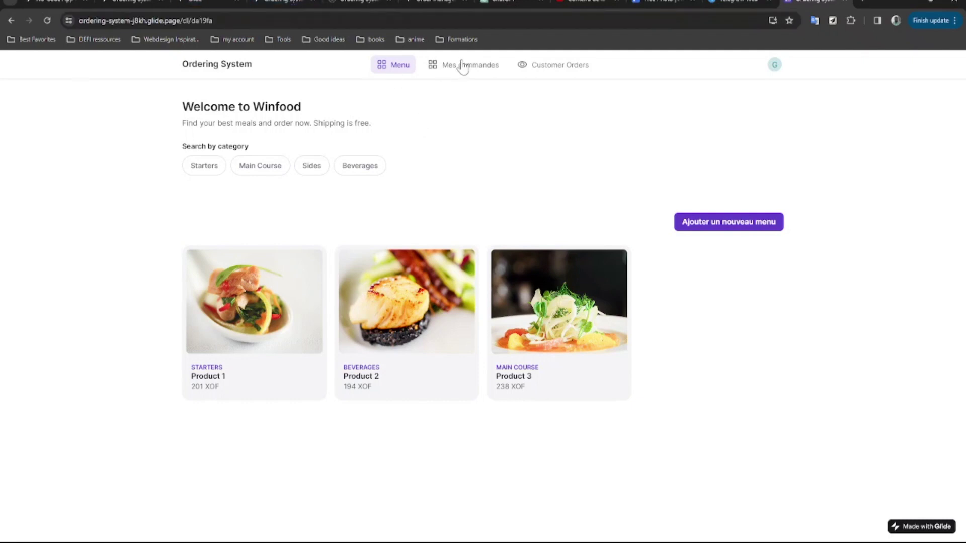
left_click(462, 66)
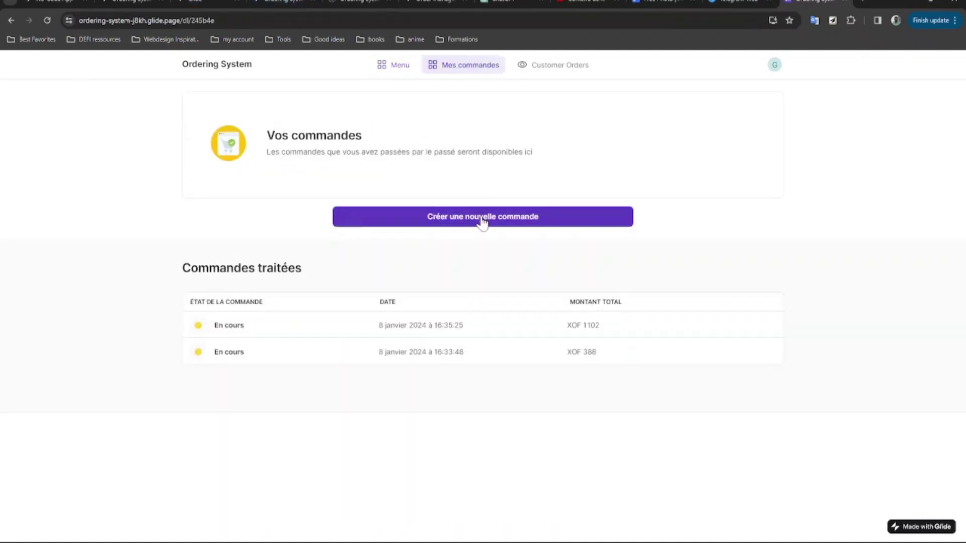
left_click(483, 222)
Enter 'fgbxfgfdsb' as additional information and submit the new order form.
left_click(483, 290)
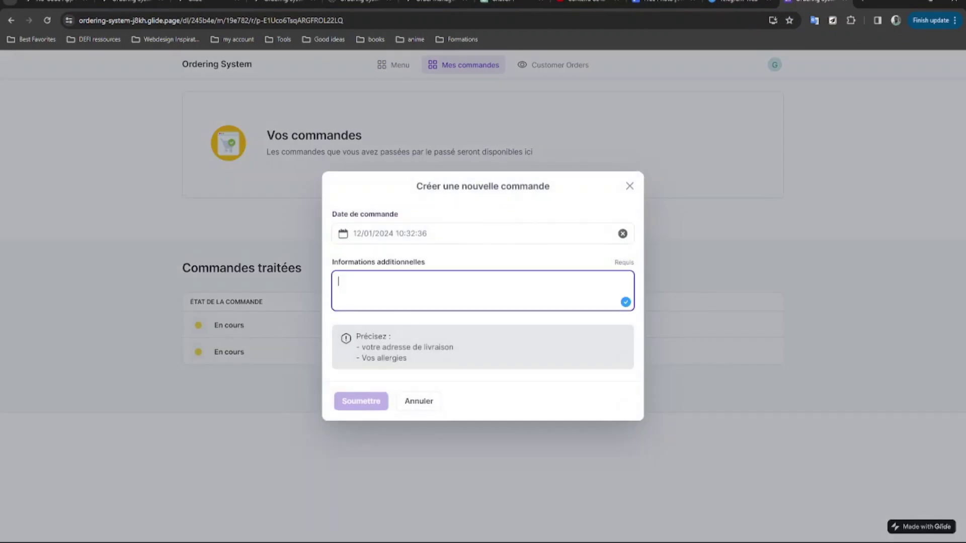
type("fgbxfgfdsb")
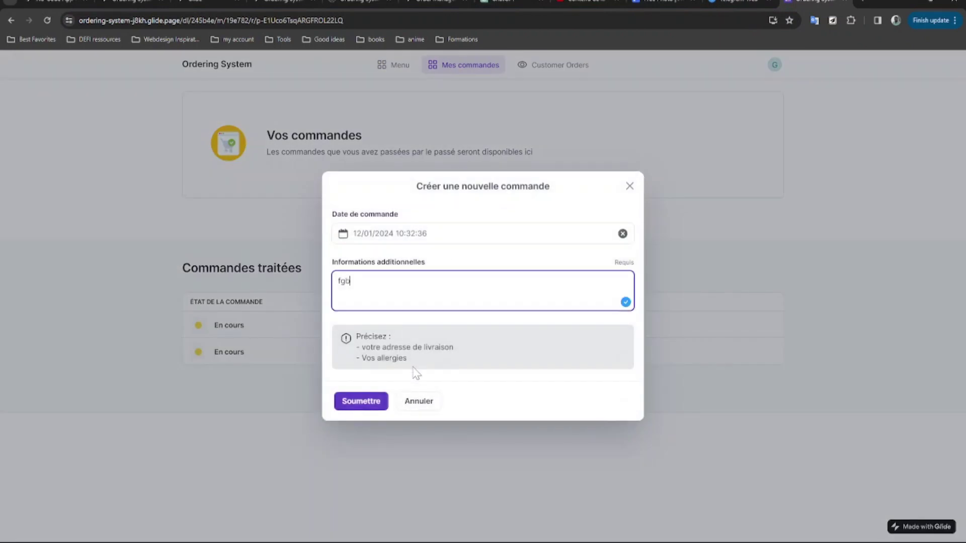
left_click(381, 401)
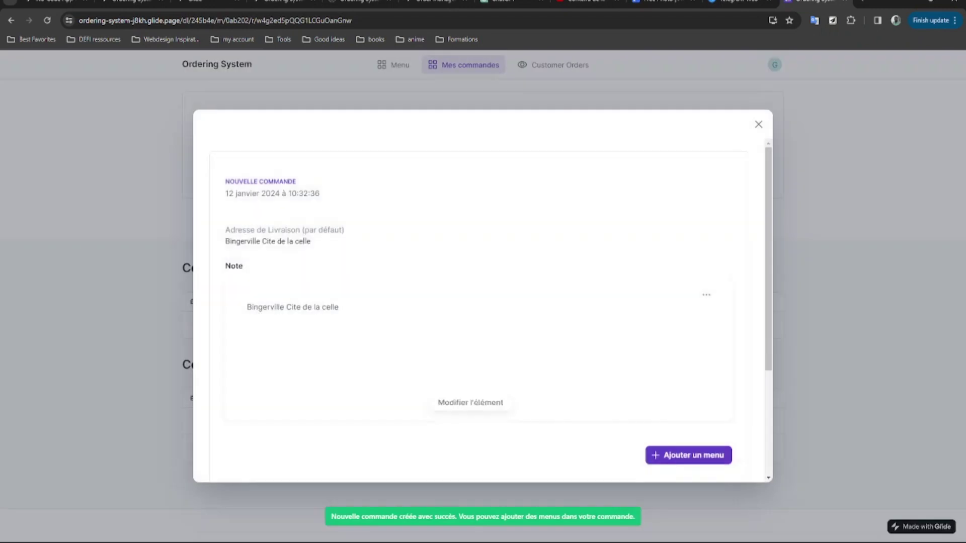
scroll(480, 258, "down", 4)
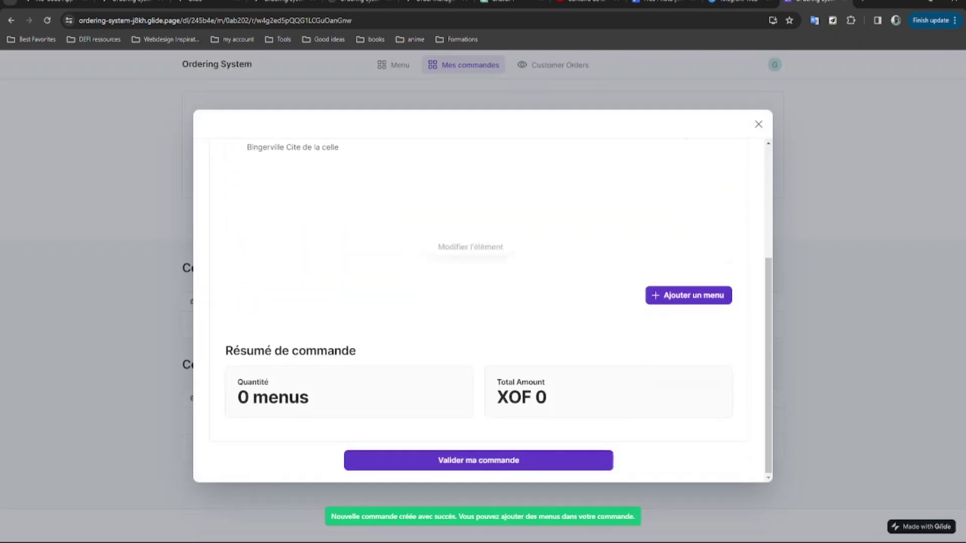
scroll(563, 301, "up", 2)
Add 53 Product 2 to the order, confirm it, and return to the Menu page.
left_click(689, 400)
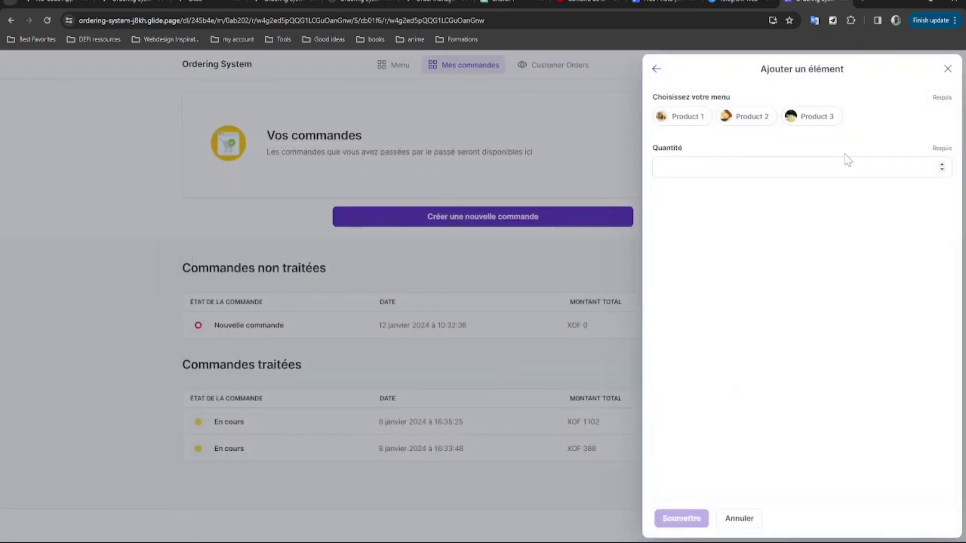
left_click(753, 119)
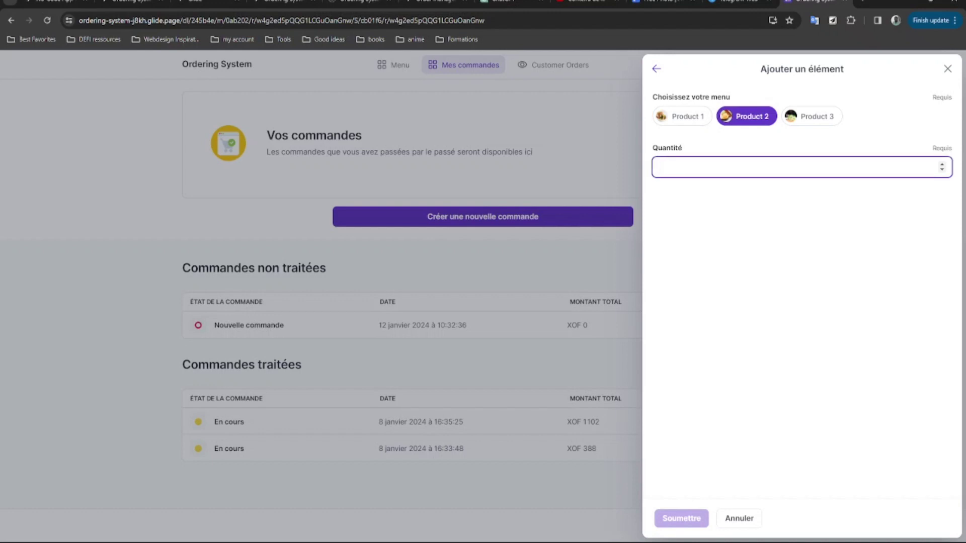
type("53")
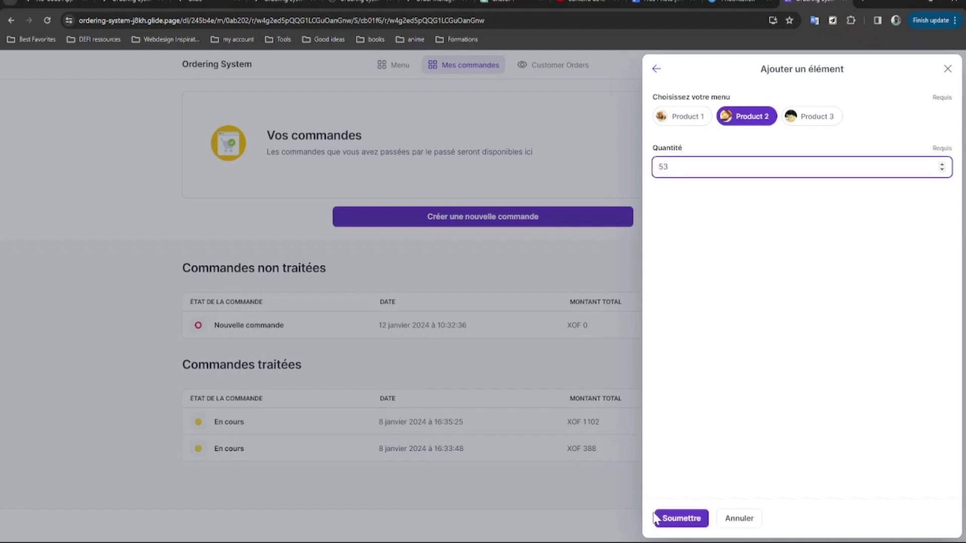
left_click(679, 524)
scroll(461, 280, "down", 5)
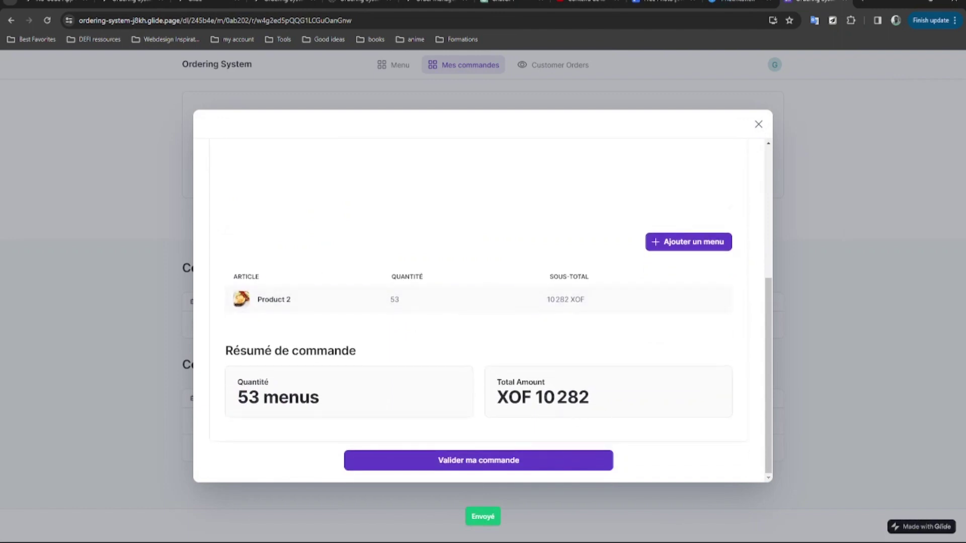
left_click(510, 461)
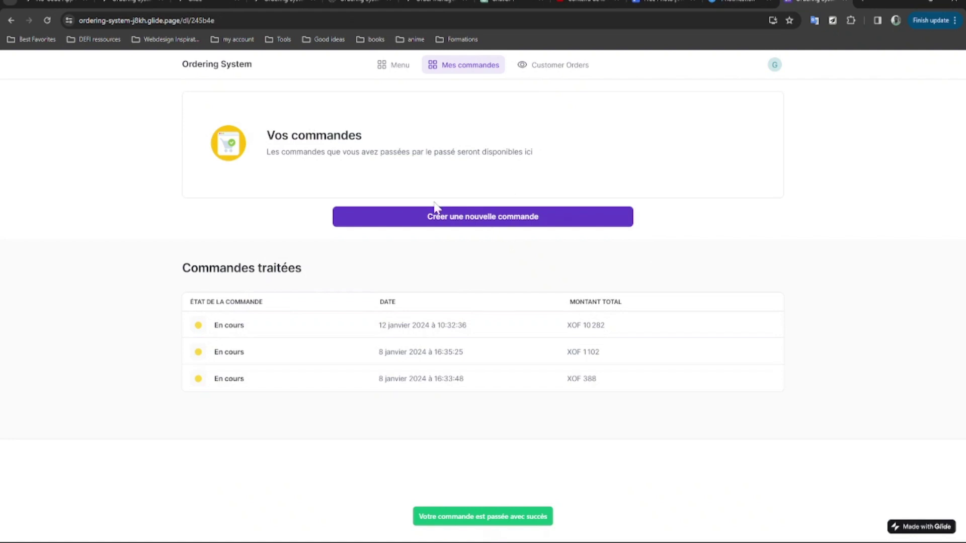
left_click(402, 67)
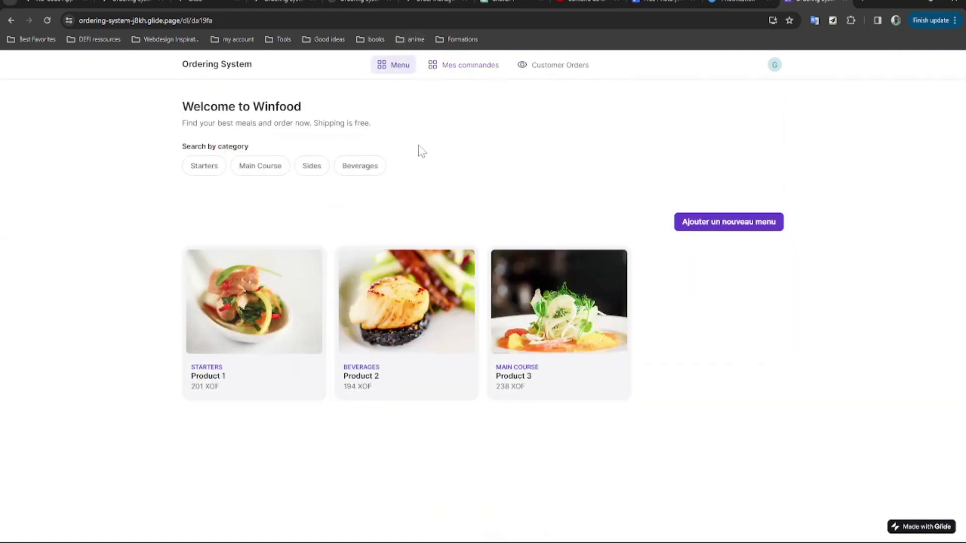